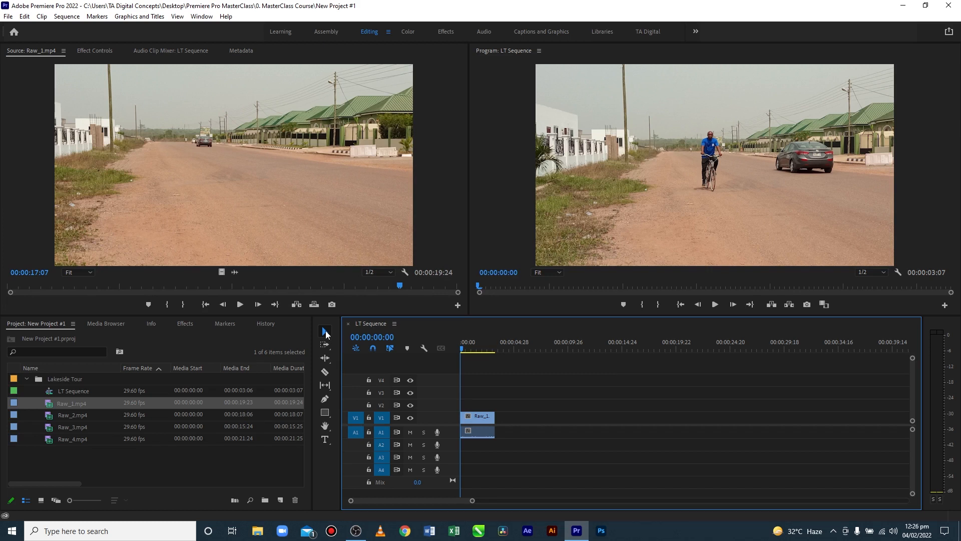
Step: Add Raw_2.mp4 and Raw_3.mp4 to the LT Sequence timeline, placed end to end directly after the Raw_1 clip
{"action": "left_click", "coordinate": [490, 416]}
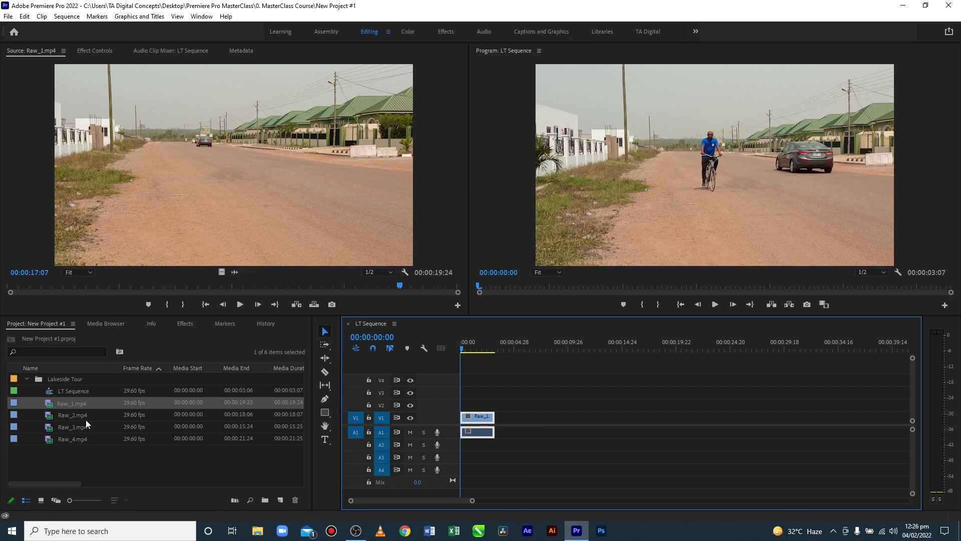
{"action": "left_click", "coordinate": [53, 414]}
{"action": "left_click_drag", "start_coordinate": [52, 413], "coordinate": [498, 428]}
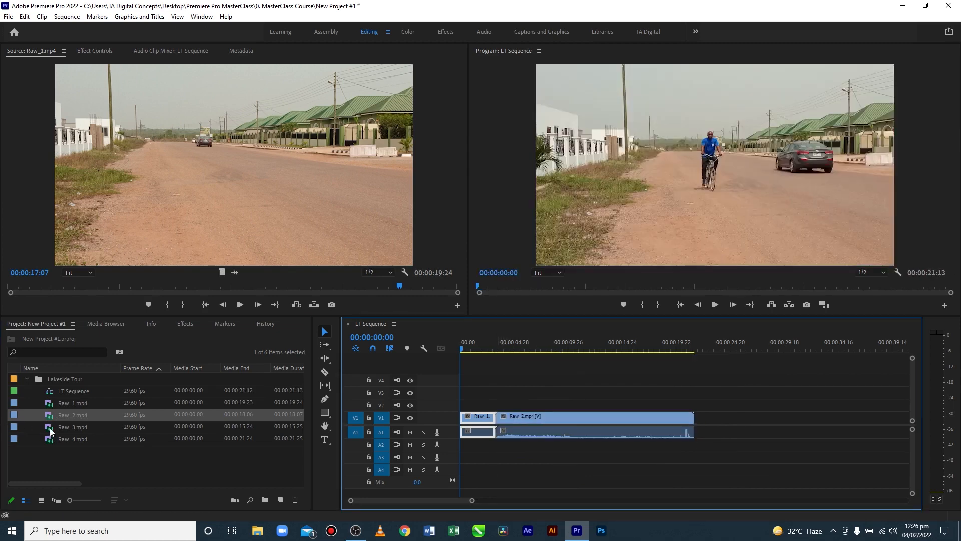
{"action": "left_click_drag", "start_coordinate": [53, 426], "coordinate": [697, 425]}
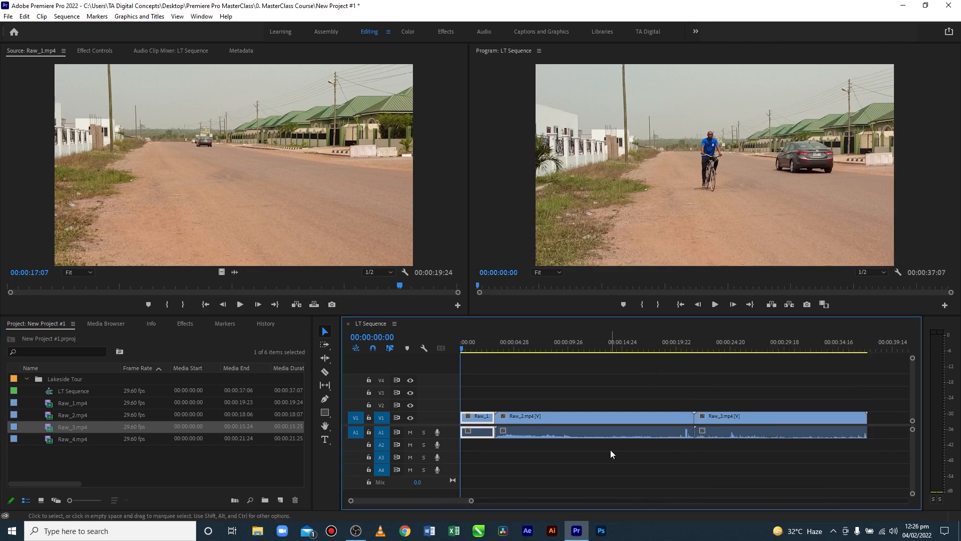
Step: Select the Raw_2, Raw_3 and Raw_1 clips individually, one after another, in the timeline
{"action": "left_click", "coordinate": [552, 415]}
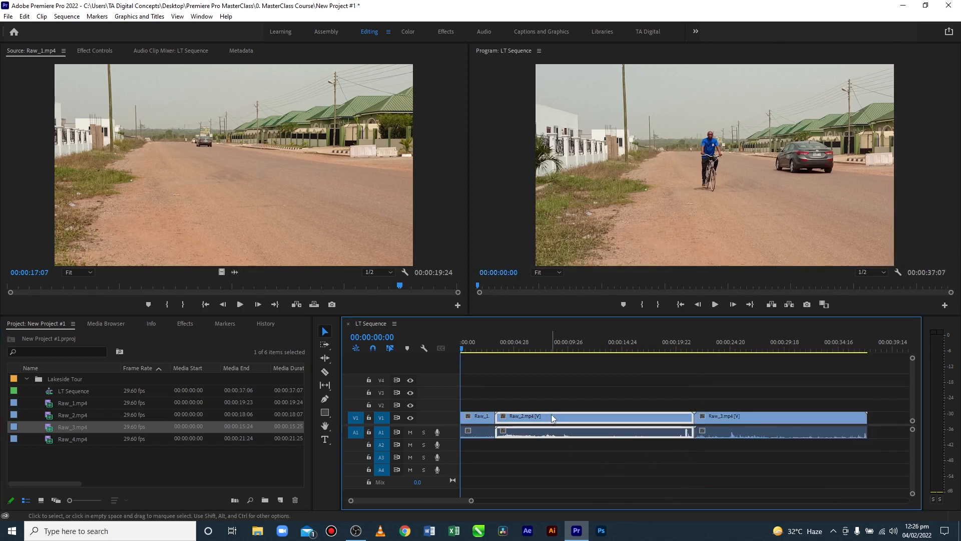
{"action": "left_click", "coordinate": [787, 420]}
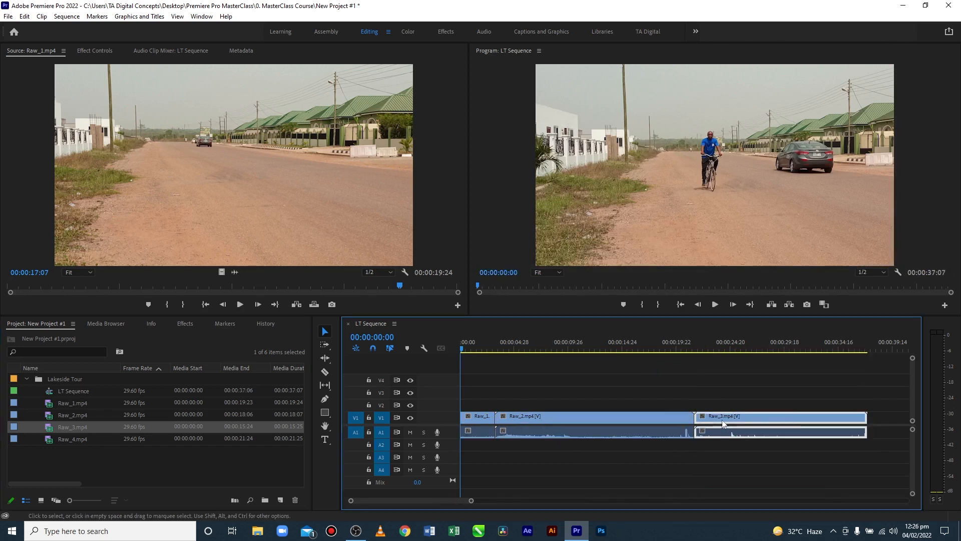
{"action": "left_click", "coordinate": [486, 421]}
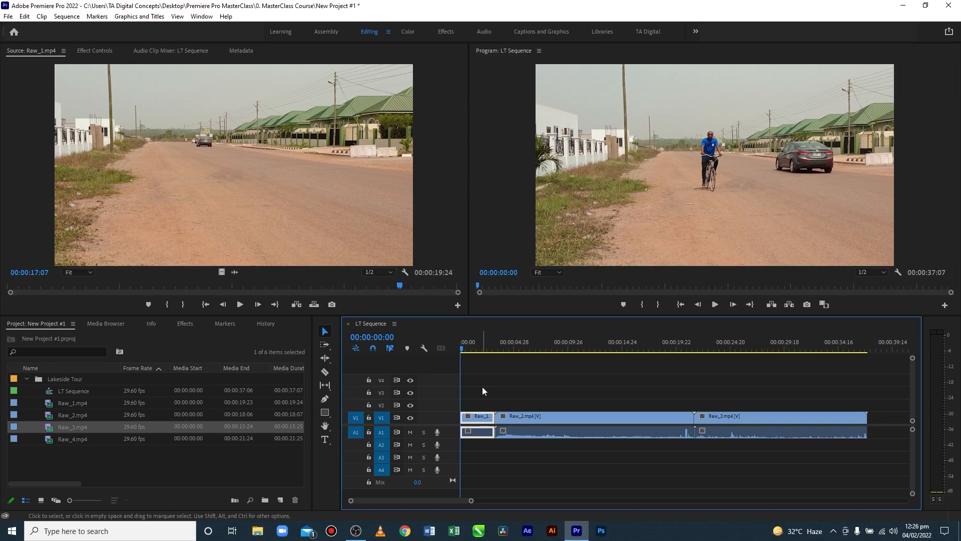
Step: Use Track Select Forward to select all clips onward from Raw_2, Raw_3 and Raw_1 in turn, finishing with only Raw_3 selected
{"action": "left_click", "coordinate": [324, 346]}
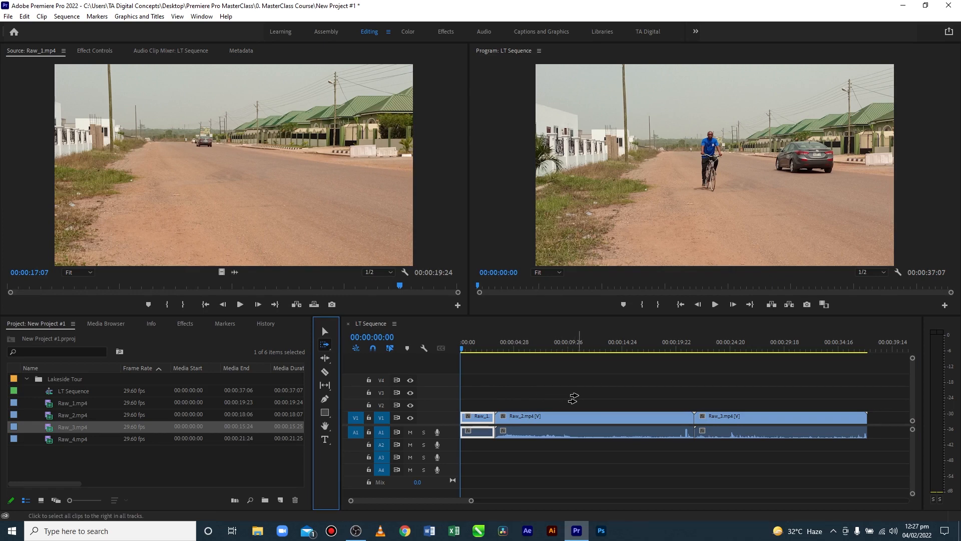
{"action": "left_click", "coordinate": [583, 395]}
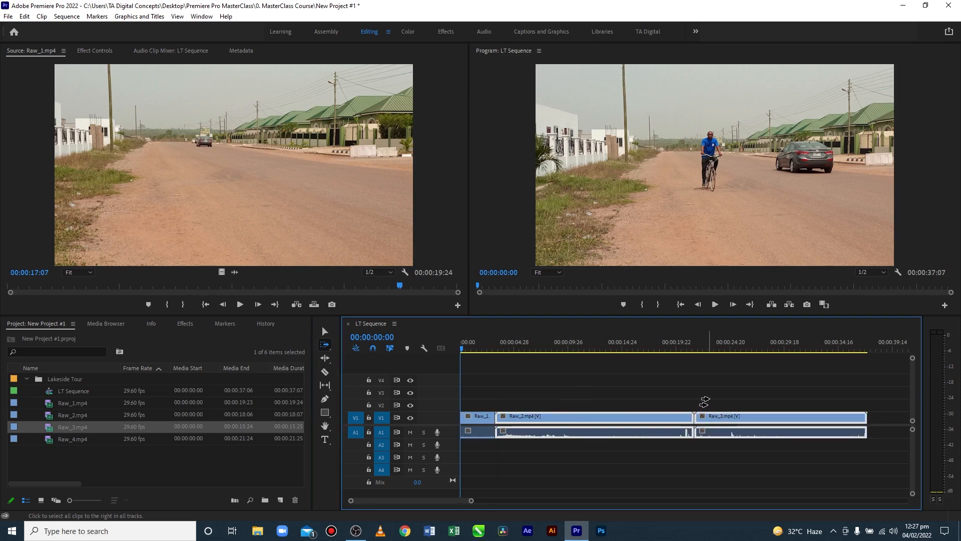
{"action": "left_click", "coordinate": [705, 401]}
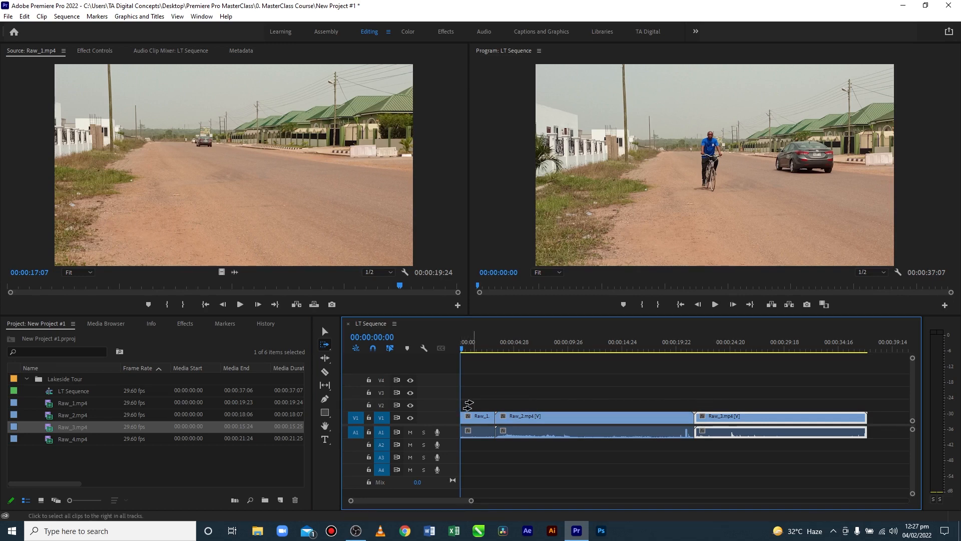
{"action": "left_click", "coordinate": [468, 405]}
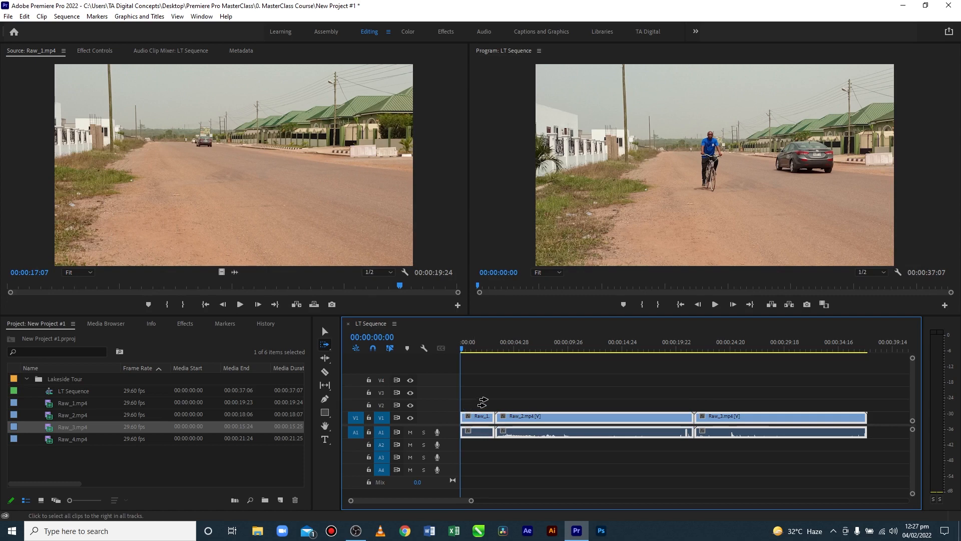
{"action": "left_click", "coordinate": [514, 401]}
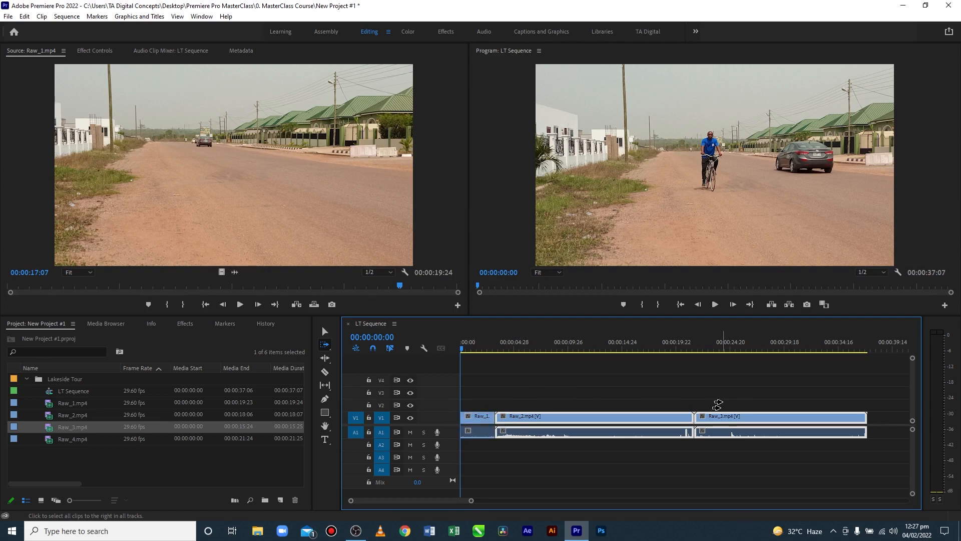
{"action": "left_click", "coordinate": [720, 403]}
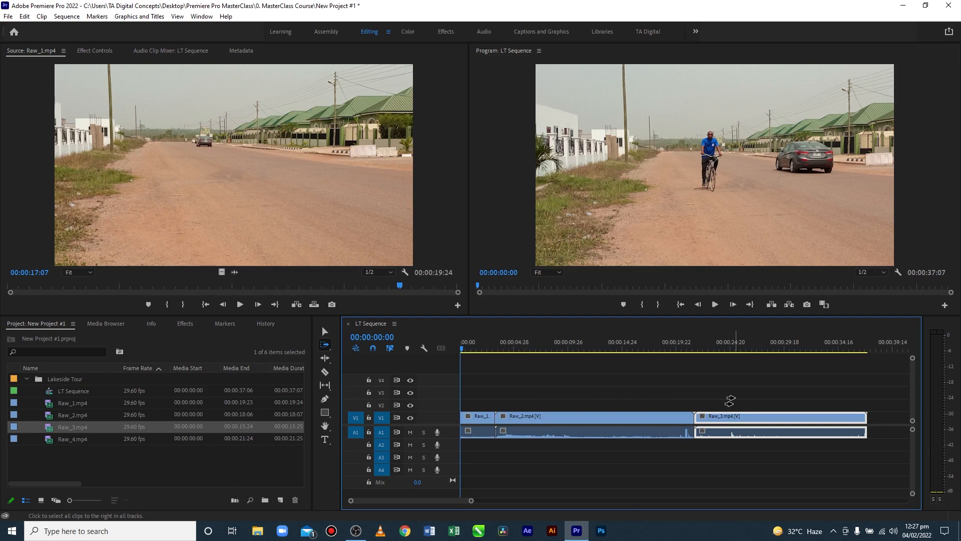
Step: Use Track Select Backward to select the clips back from Raw_2, Raw_3 and Raw_2 again, ending with only Raw_1 selected
{"action": "left_click", "coordinate": [329, 350]}
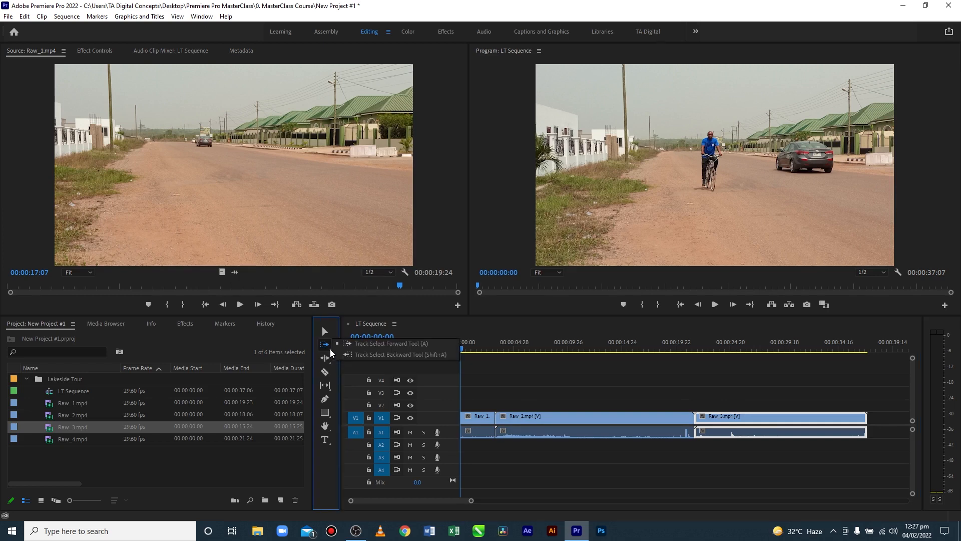
{"action": "left_click", "coordinate": [376, 354]}
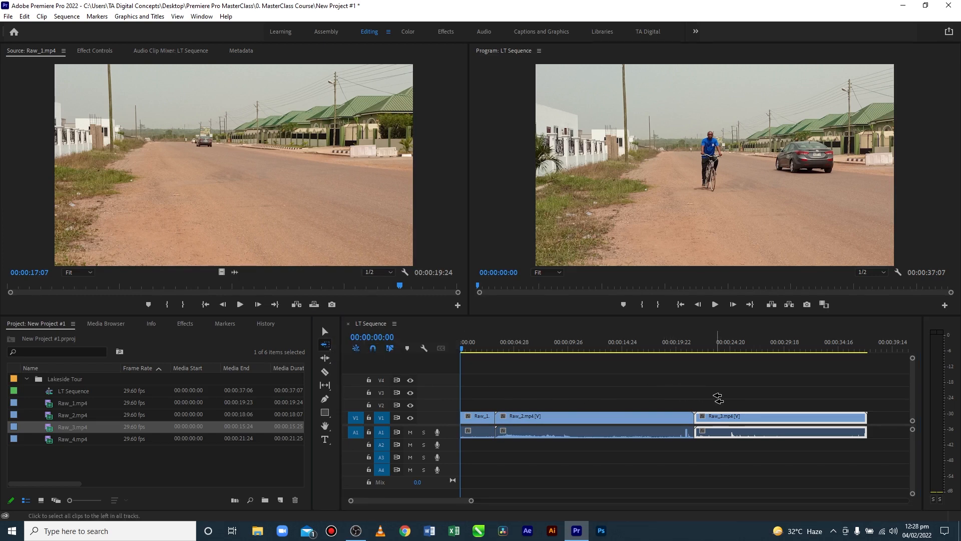
{"action": "left_click", "coordinate": [665, 400]}
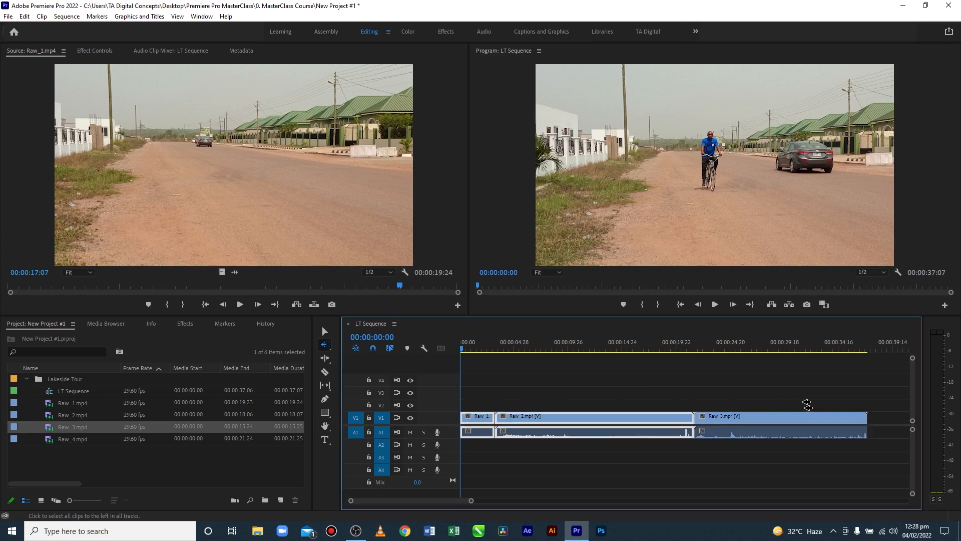
{"action": "left_click", "coordinate": [819, 401]}
{"action": "left_click", "coordinate": [642, 398]}
{"action": "left_click", "coordinate": [492, 398]}
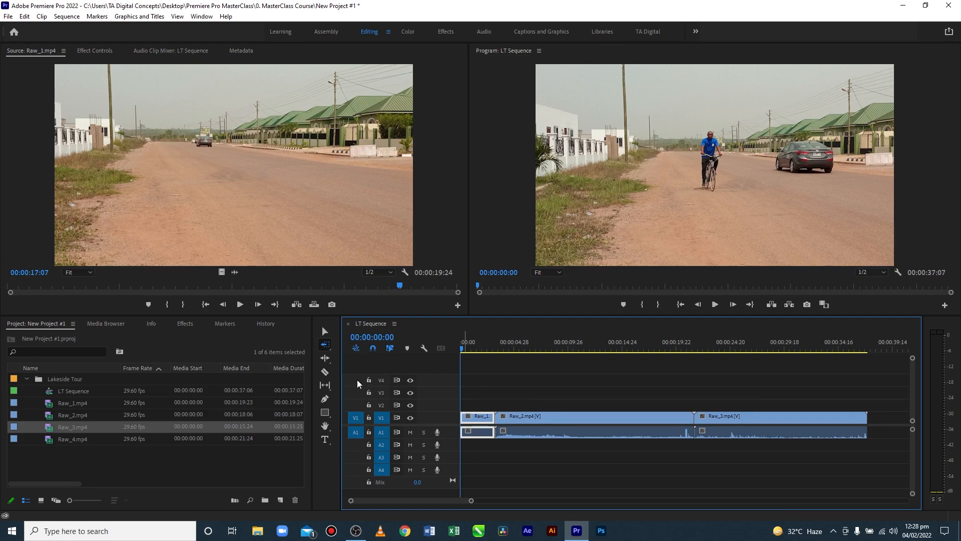
{"action": "left_click", "coordinate": [326, 358]}
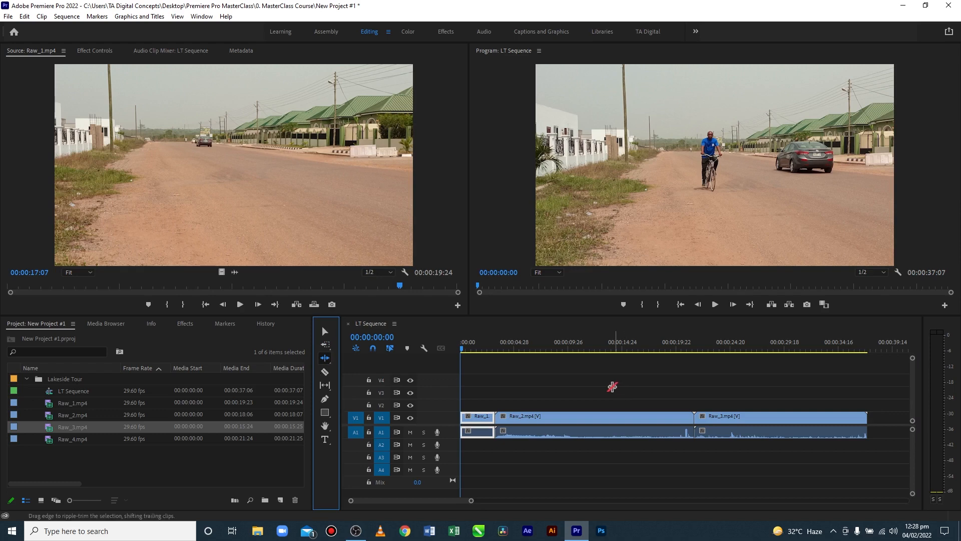
{"action": "left_click", "coordinate": [329, 364]}
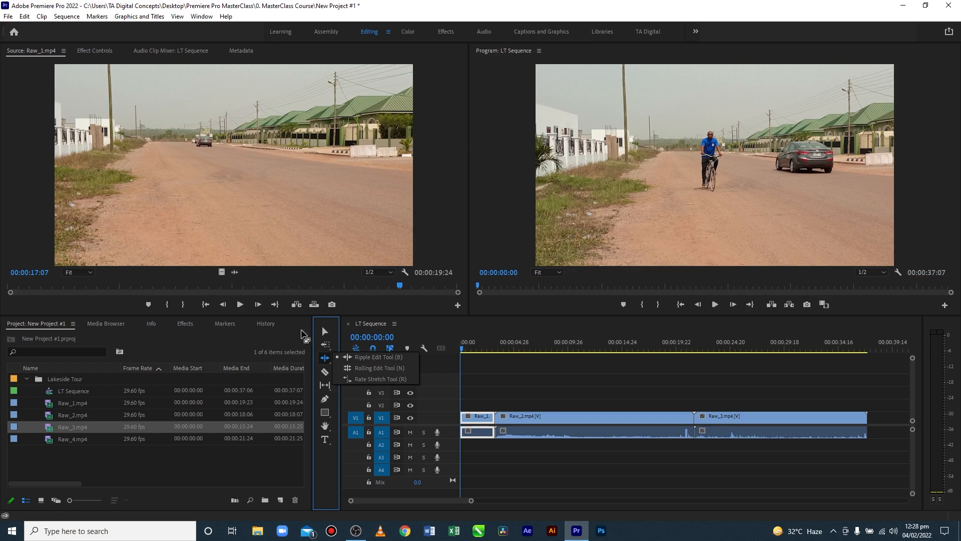
Step: With the Selection tool, move Raw_2 and Raw_3 together later in the sequence, leaving a gap of about 3 seconds after Raw_1
{"action": "left_click", "coordinate": [325, 331]}
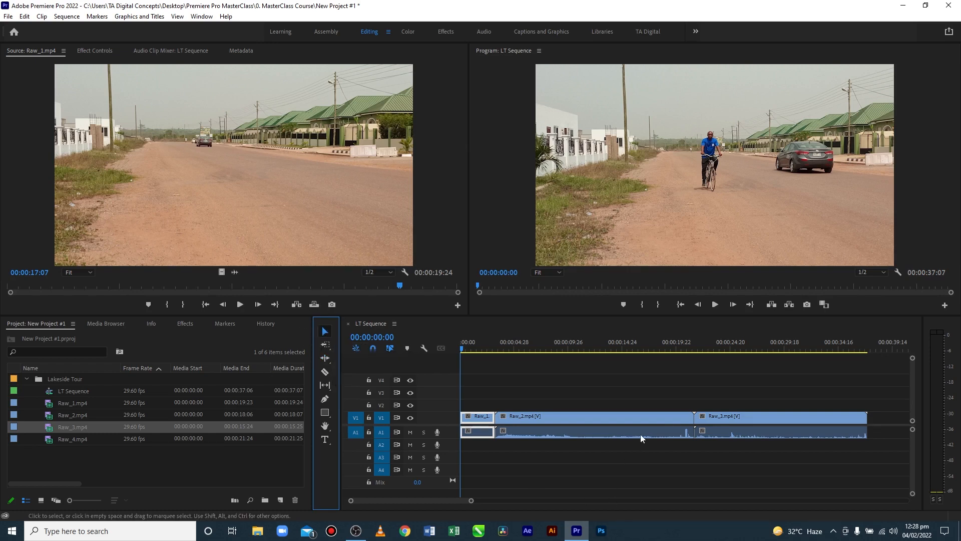
{"action": "left_click_drag", "start_coordinate": [756, 464], "coordinate": [646, 417]}
{"action": "left_click", "coordinate": [590, 476]}
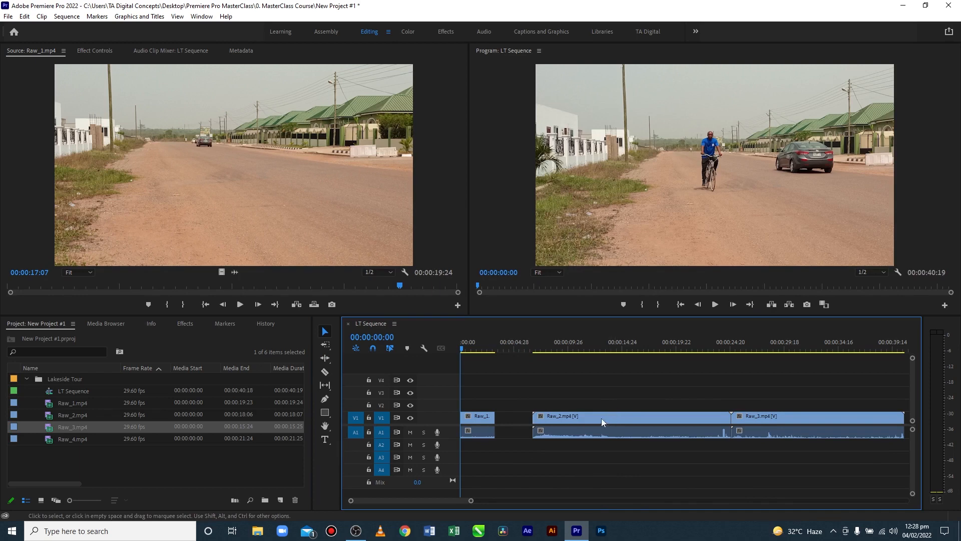
{"action": "left_click", "coordinate": [556, 420]}
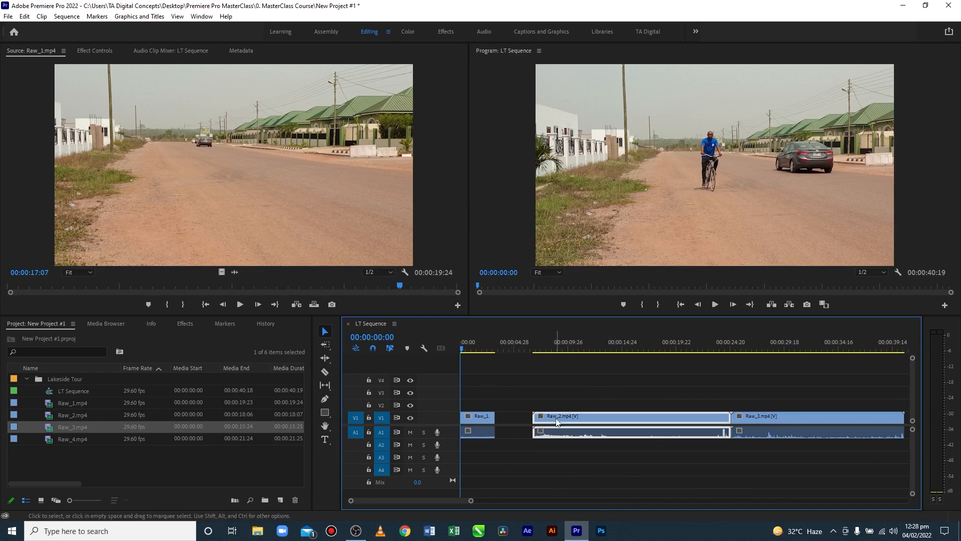
{"action": "left_click_drag", "start_coordinate": [555, 418], "coordinate": [558, 419]}
Step: Delete the empty gap between the Raw_1 and Raw_2 clips, undo the deletion, and delete the gap again
{"action": "left_click", "coordinate": [516, 422]}
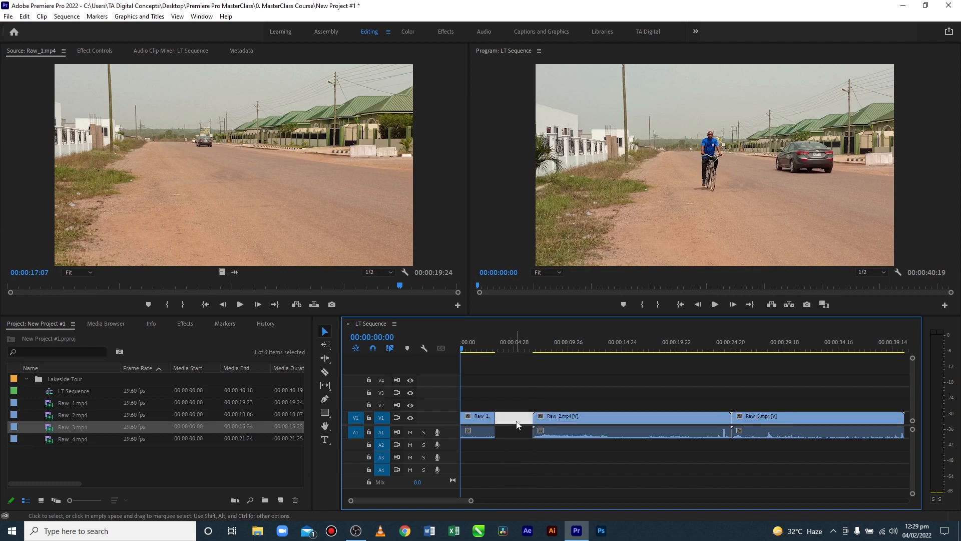
{"action": "key", "text": "Delete"}
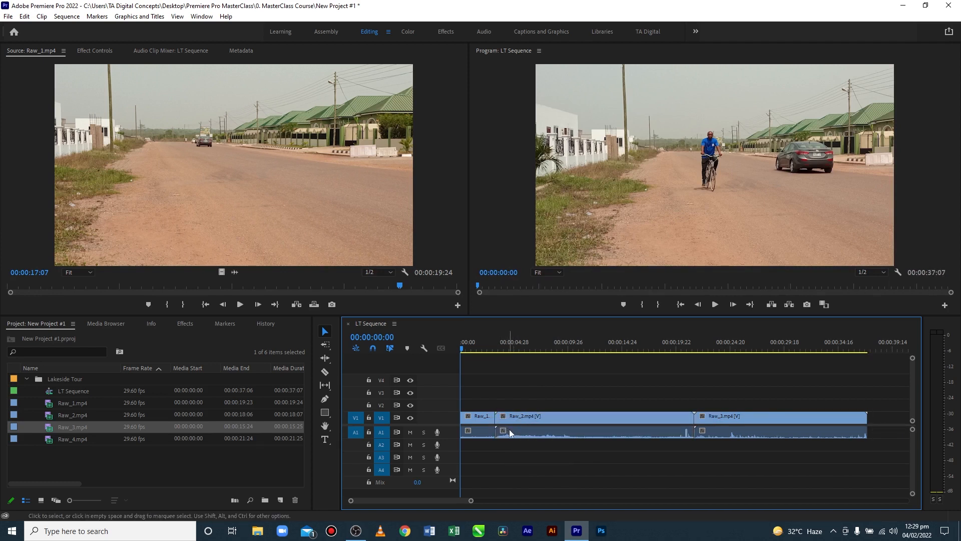
{"action": "key", "text": "ctrl+z"}
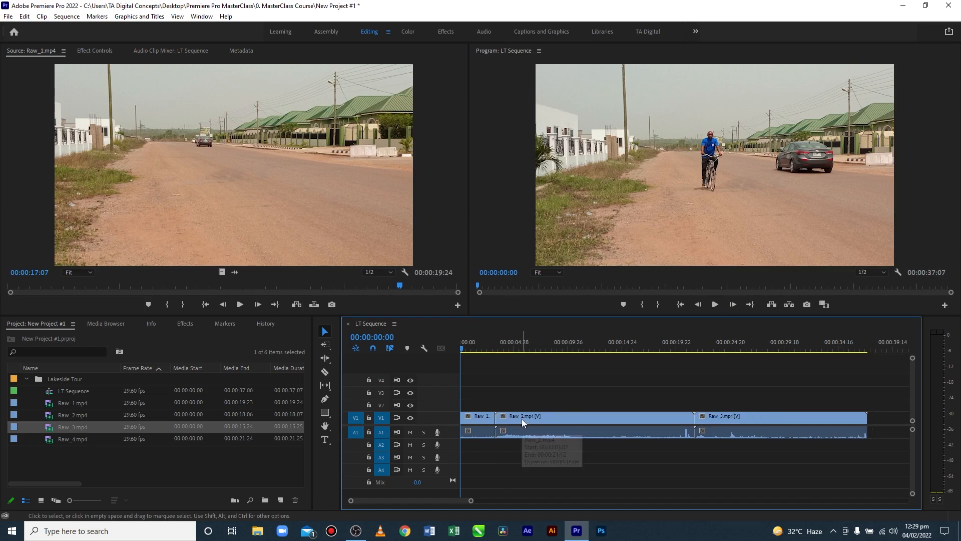
{"action": "key", "text": "Delete"}
Step: Cut the Raw_2 clip at seven different points along its length with the Razor tool
{"action": "left_click", "coordinate": [326, 359]}
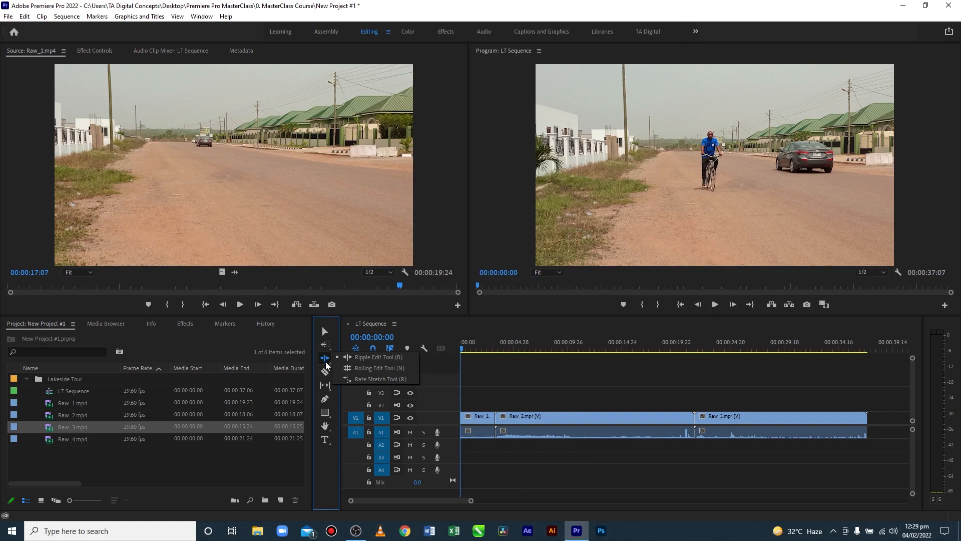
{"action": "left_click", "coordinate": [325, 373]}
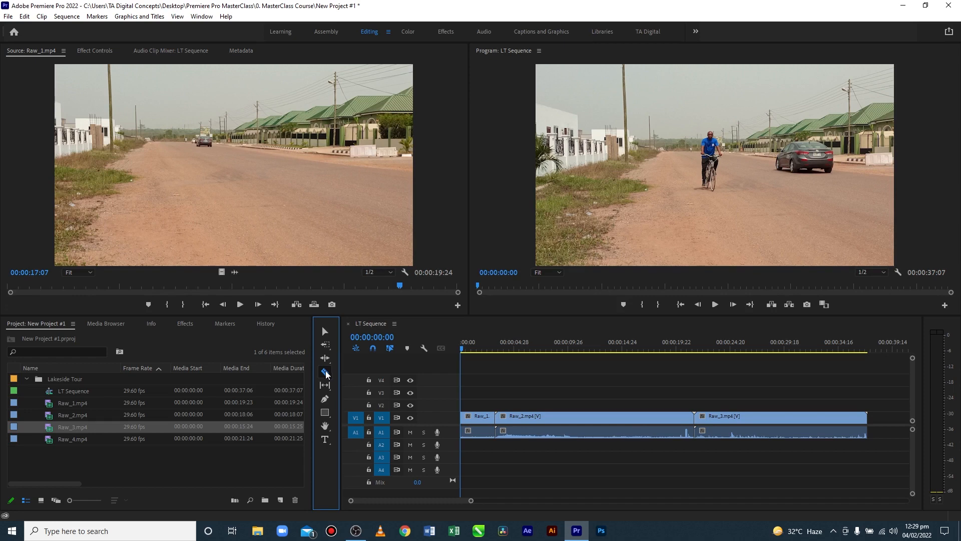
{"action": "left_click", "coordinate": [324, 371]}
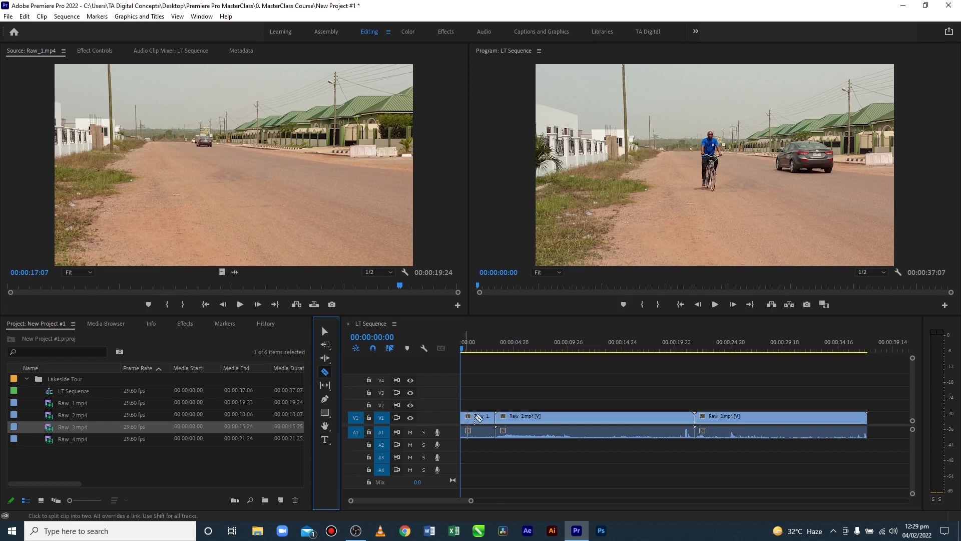
{"action": "left_click", "coordinate": [528, 419]}
{"action": "left_click", "coordinate": [578, 420]}
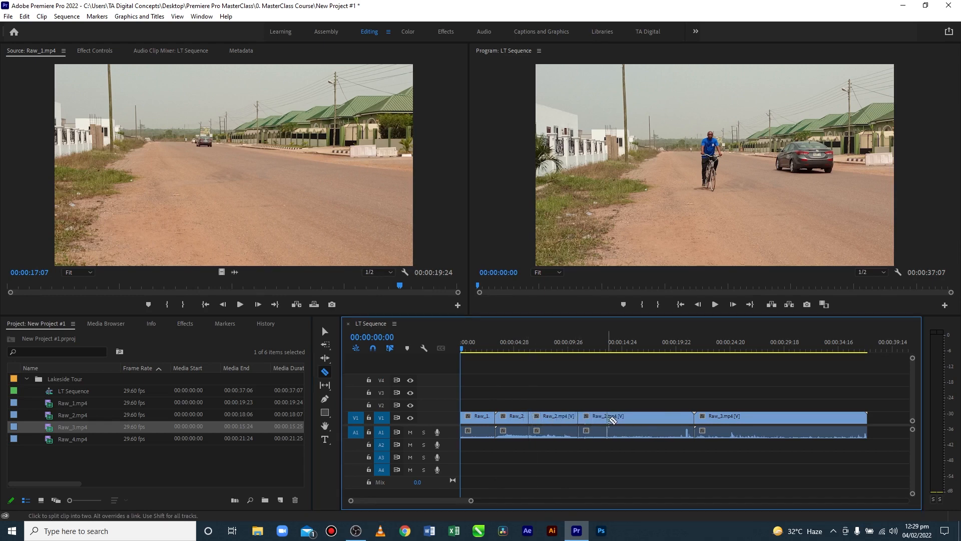
{"action": "left_click", "coordinate": [620, 419]}
{"action": "left_click", "coordinate": [661, 420]}
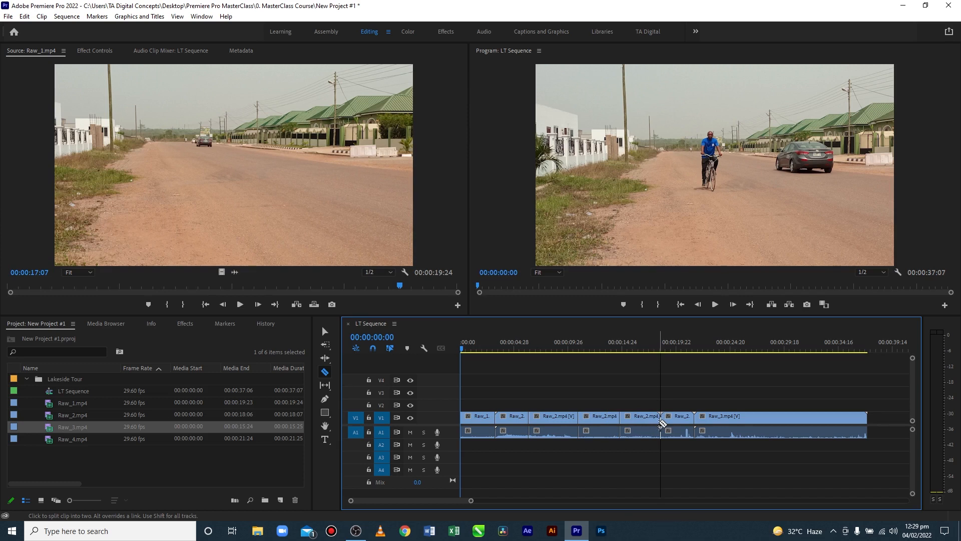
{"action": "left_click", "coordinate": [638, 419]}
{"action": "left_click", "coordinate": [599, 419]}
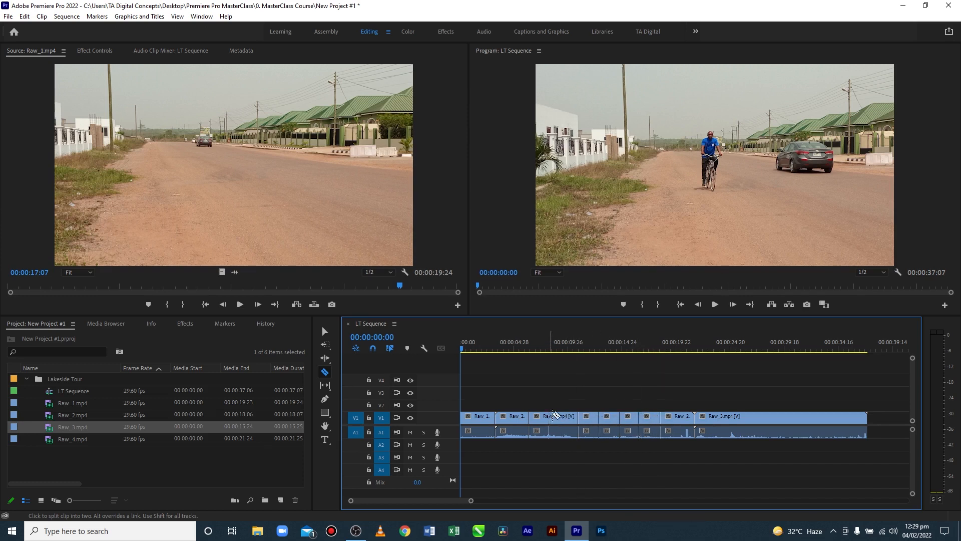
{"action": "left_click", "coordinate": [561, 420]}
Step: Undo all the razor cuts so that Raw_2 is a single clip again
{"action": "key", "text": "ctrl+z"}
{"action": "key", "text": "ctrl+z"}
{"action": "key", "text": "ctrl+z"}
{"action": "key", "text": "ctrl+z"}
{"action": "key", "text": "ctrl+z"}
{"action": "key", "text": "ctrl+z"}
{"action": "key", "text": "ctrl+z"}
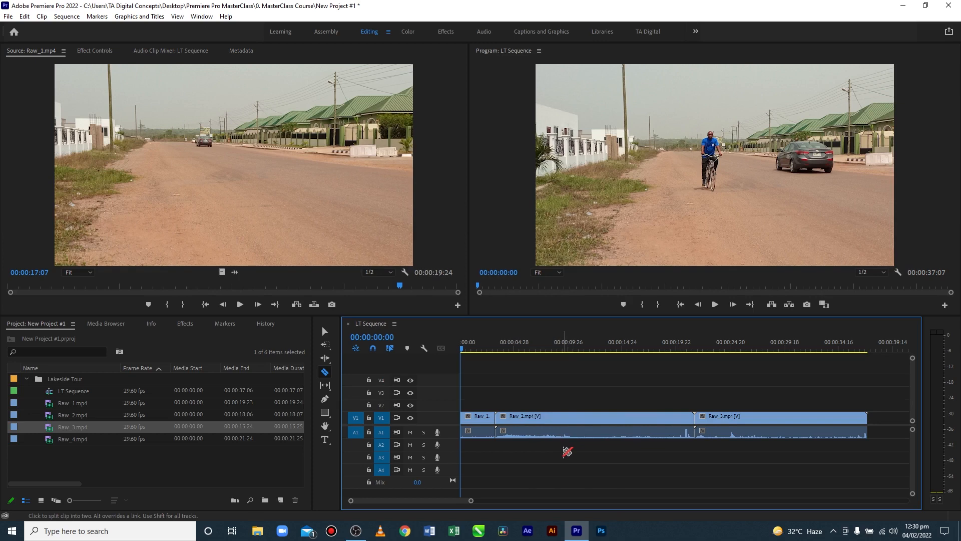
Step: Play the sequence to find the cut point, set the playhead to 00:00:14:01, and split the Raw_2 clip there with the Razor tool
{"action": "key", "text": "space"}
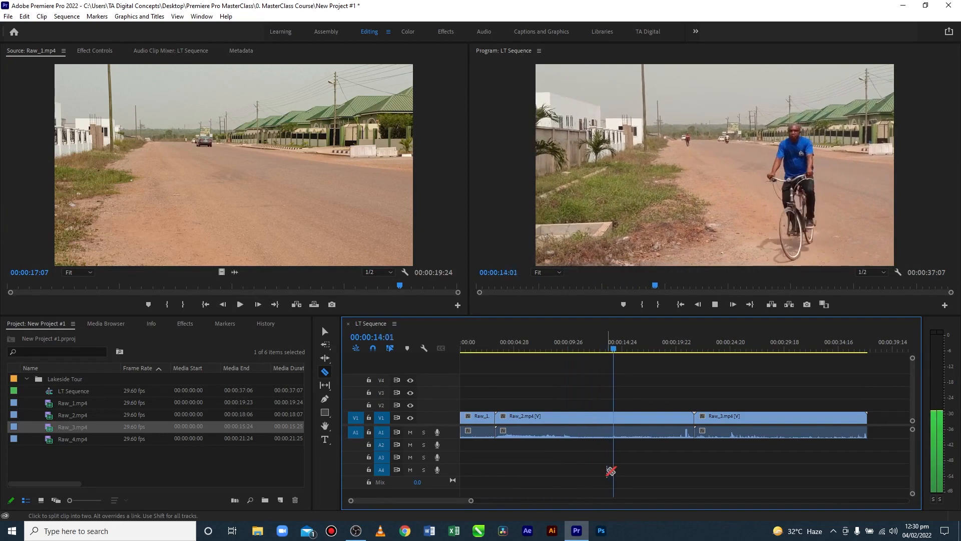
{"action": "key", "text": "space"}
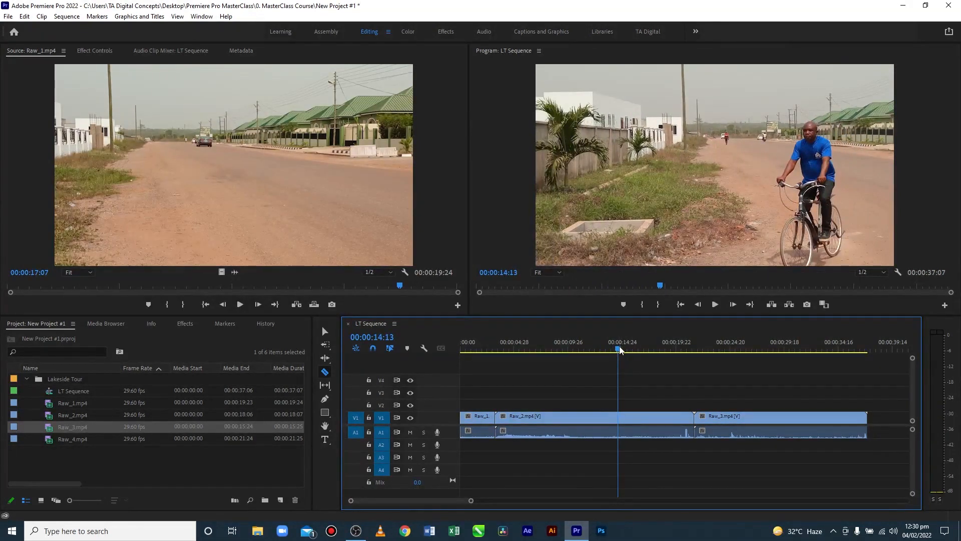
{"action": "left_click_drag", "start_coordinate": [620, 349], "coordinate": [617, 349]}
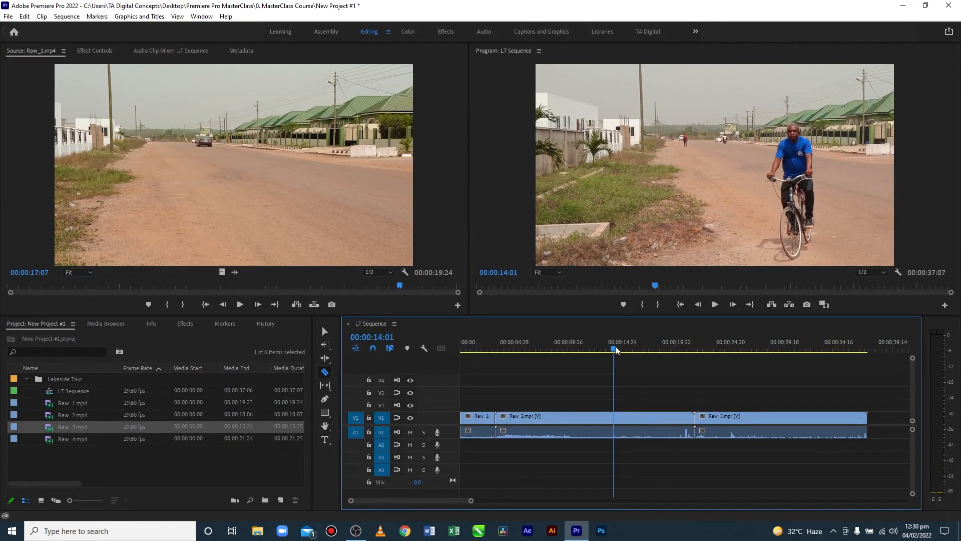
{"action": "left_click", "coordinate": [617, 418]}
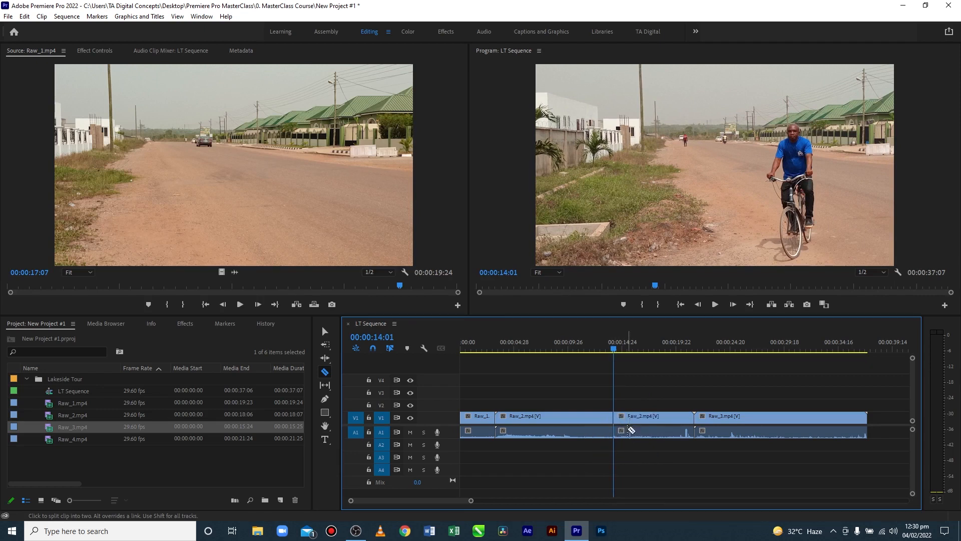
Step: Delete the first part of the split Raw_2 clip and close the gap it leaves after Raw_1
{"action": "left_click", "coordinate": [583, 429]}
{"action": "left_click", "coordinate": [326, 331]}
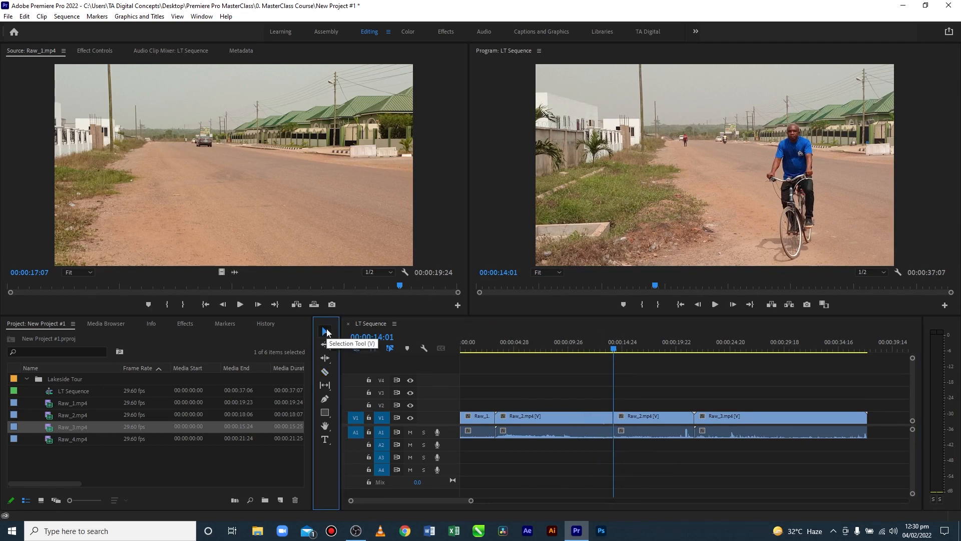
{"action": "left_click", "coordinate": [593, 418]}
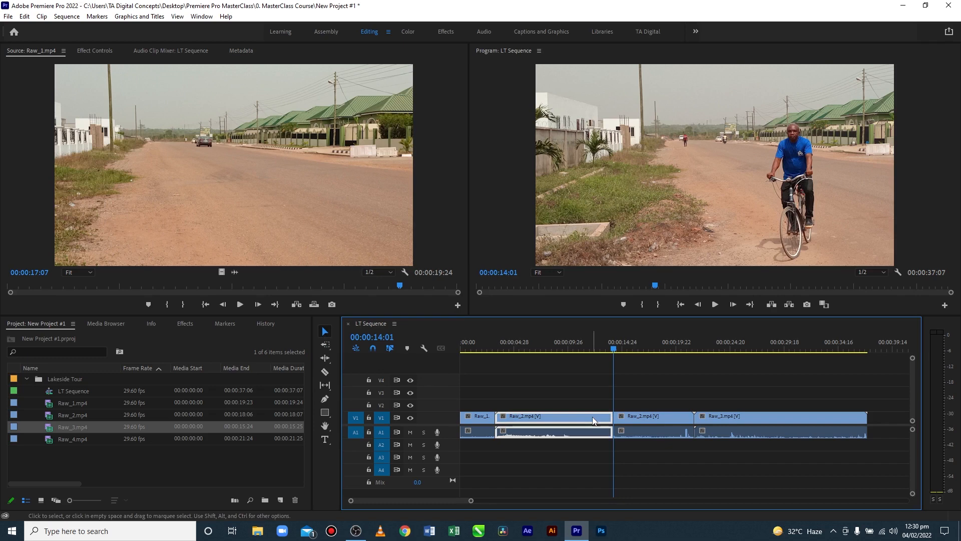
{"action": "key", "text": "Delete"}
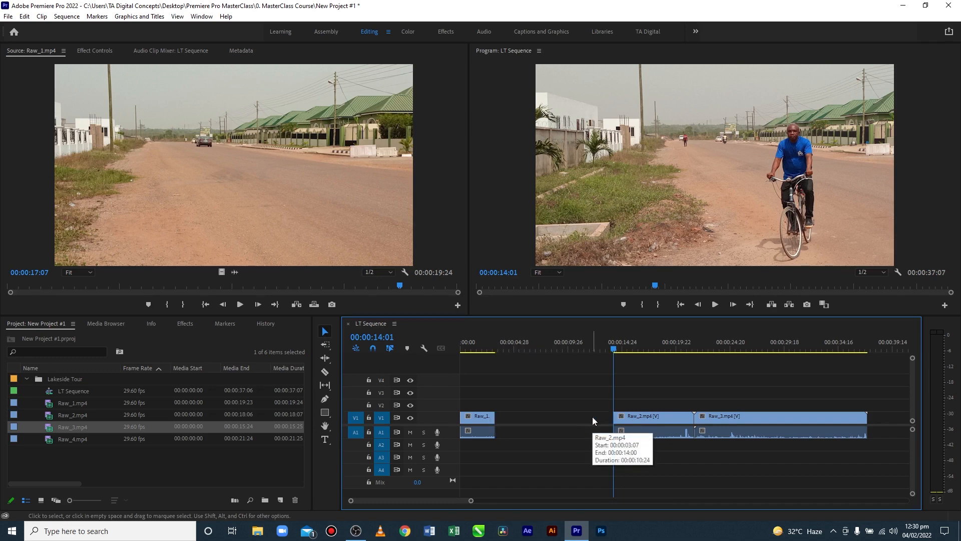
{"action": "left_click", "coordinate": [589, 420]}
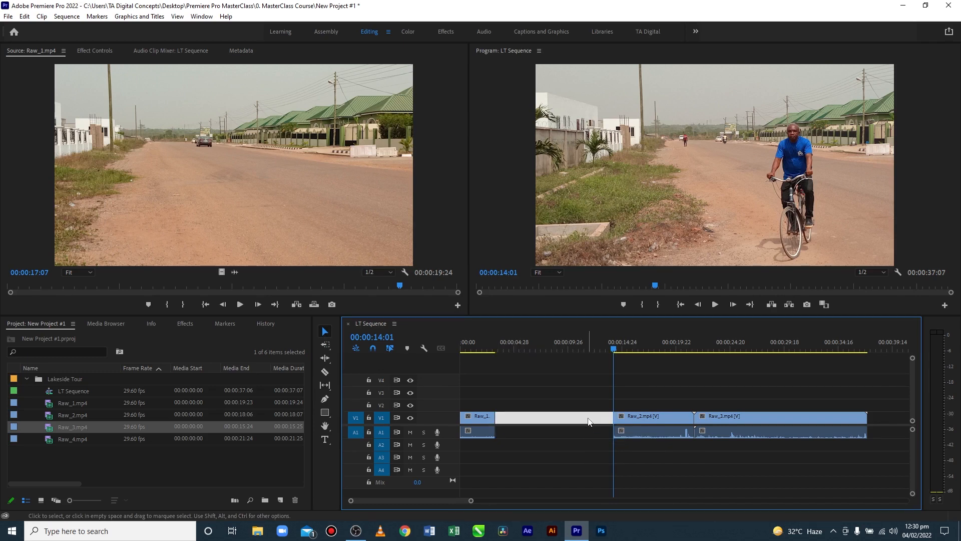
{"action": "key", "text": "Delete"}
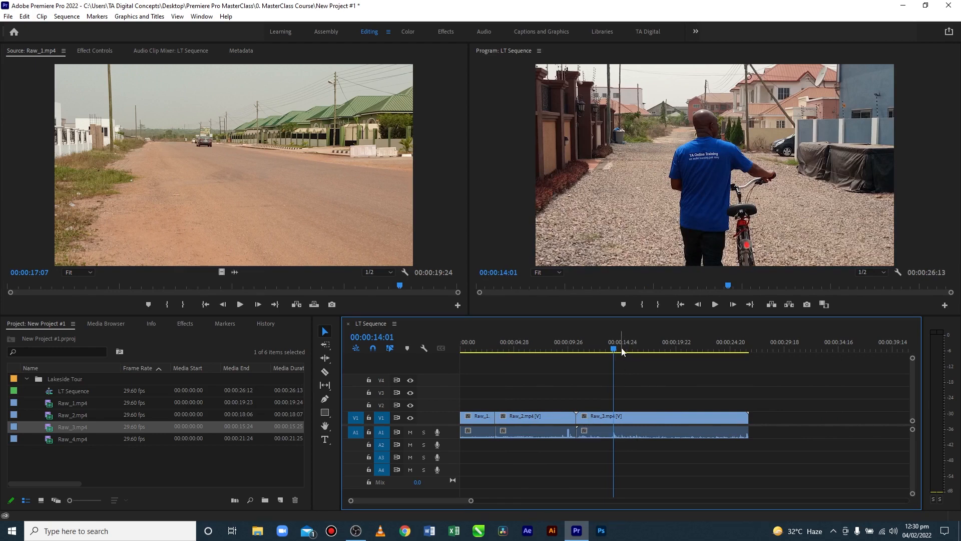
Step: Set the playhead to 00:00:06:27 and bring up the effect controls for the Raw_2 clip
{"action": "left_click_drag", "start_coordinate": [615, 352], "coordinate": [535, 361]}
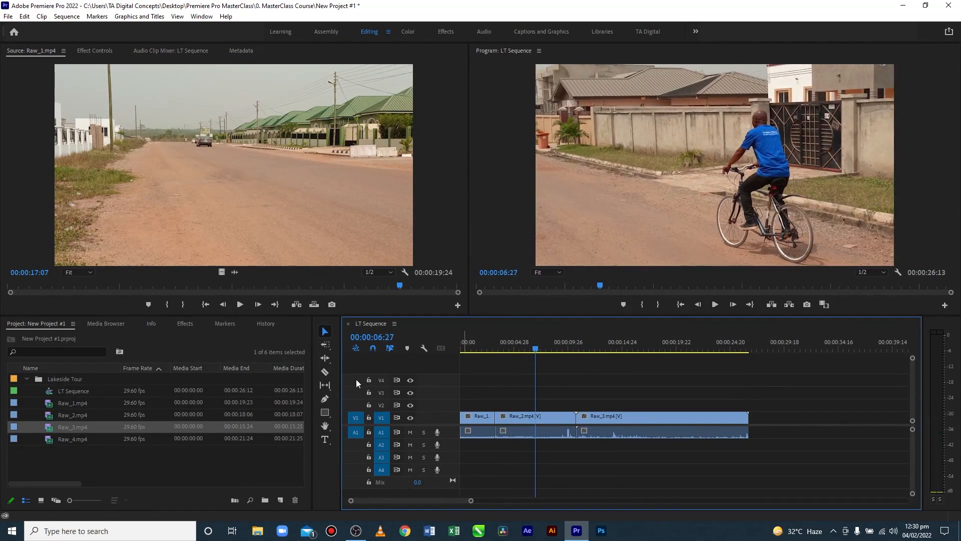
{"action": "left_click", "coordinate": [326, 372]}
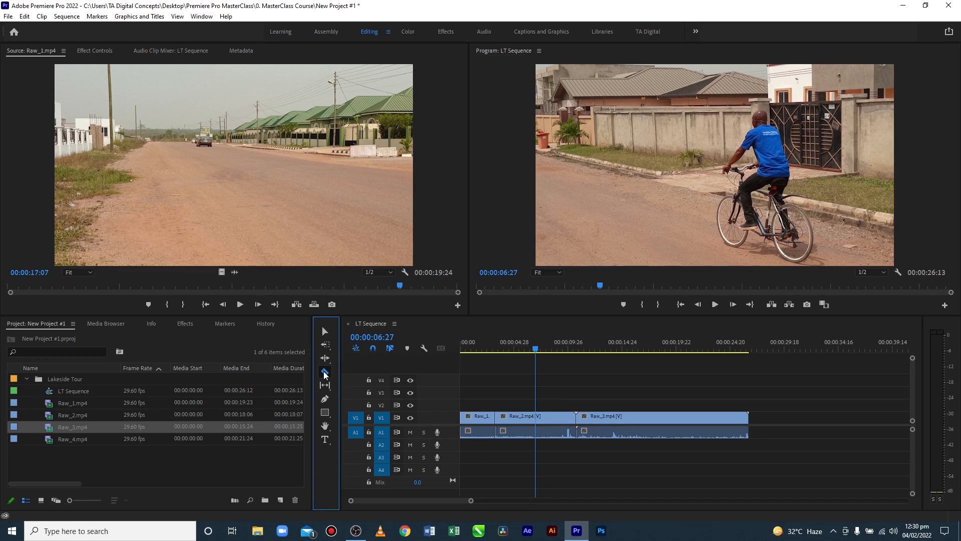
{"action": "left_click", "coordinate": [327, 386]}
{"action": "left_click", "coordinate": [326, 400]}
{"action": "left_click", "coordinate": [109, 51]}
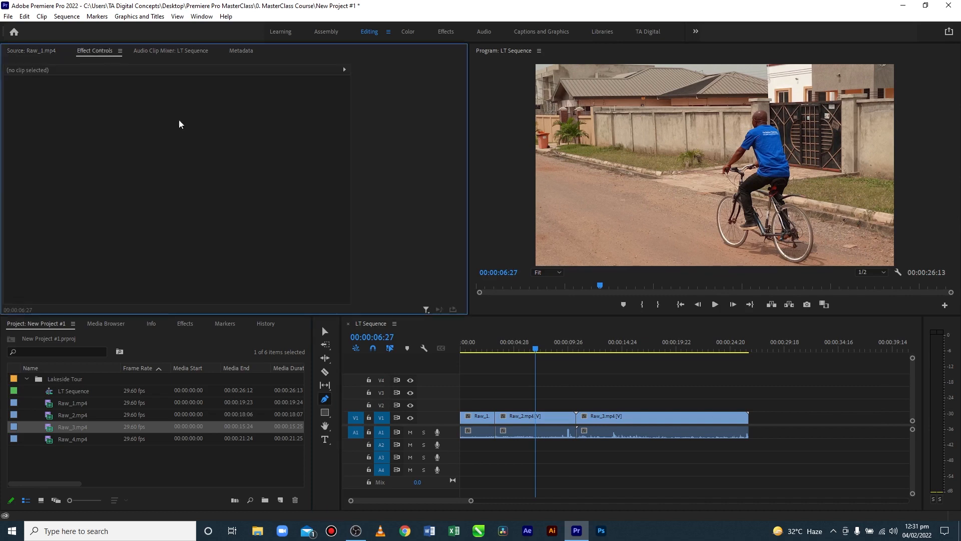
{"action": "left_click", "coordinate": [554, 420]}
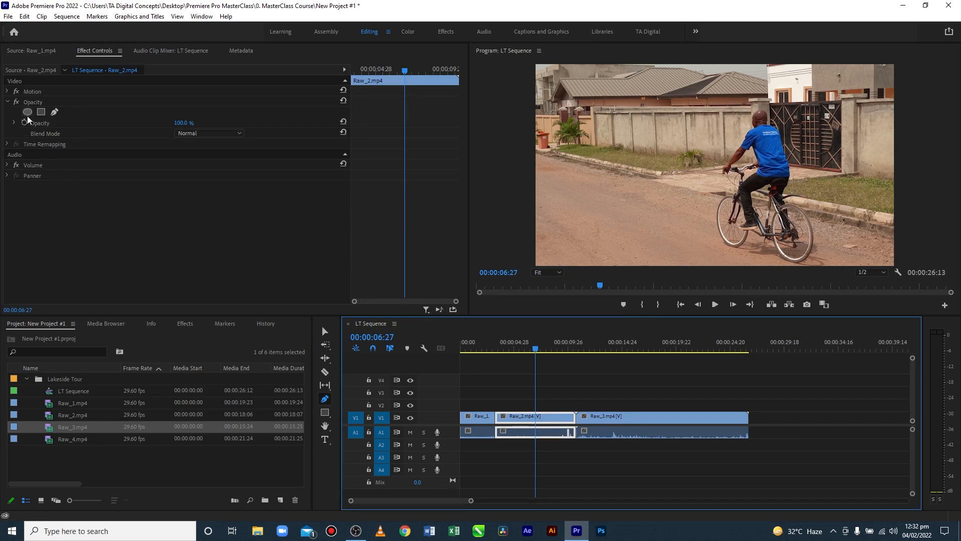
Step: Draw a closed freeform opacity mask around the cyclist and his bicycle on the Raw_2 clip
{"action": "left_click", "coordinate": [55, 111]}
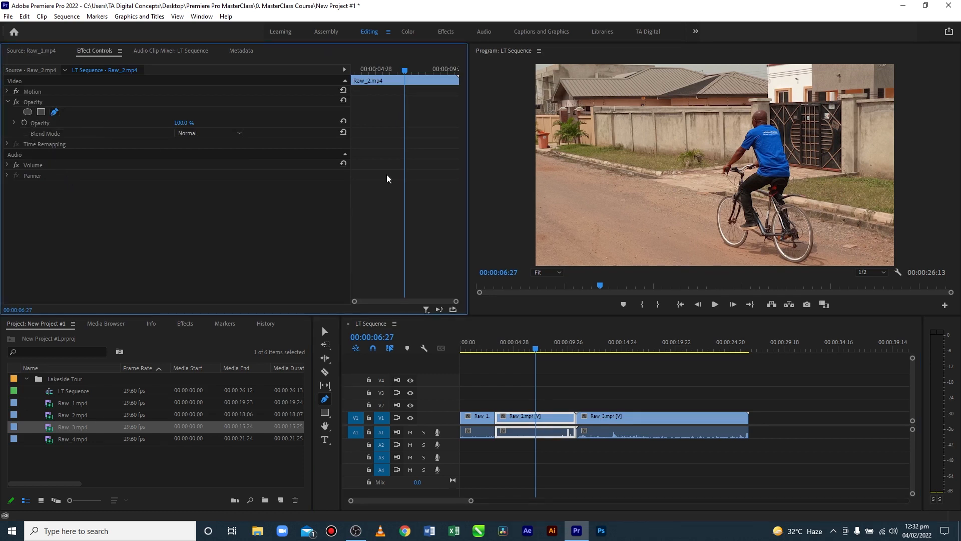
{"action": "left_click", "coordinate": [811, 201]}
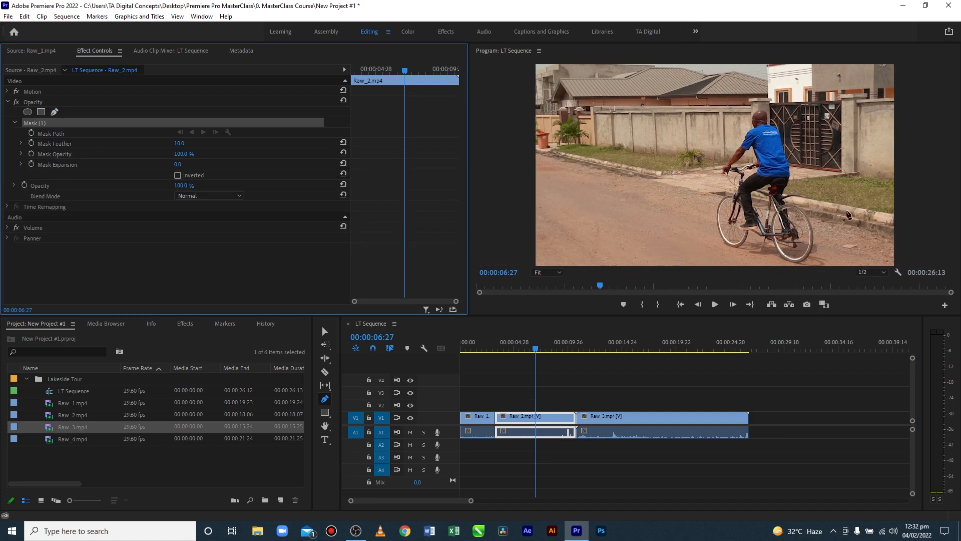
{"action": "left_click", "coordinate": [783, 141]}
{"action": "left_click", "coordinate": [780, 126]}
{"action": "left_click", "coordinate": [768, 115]}
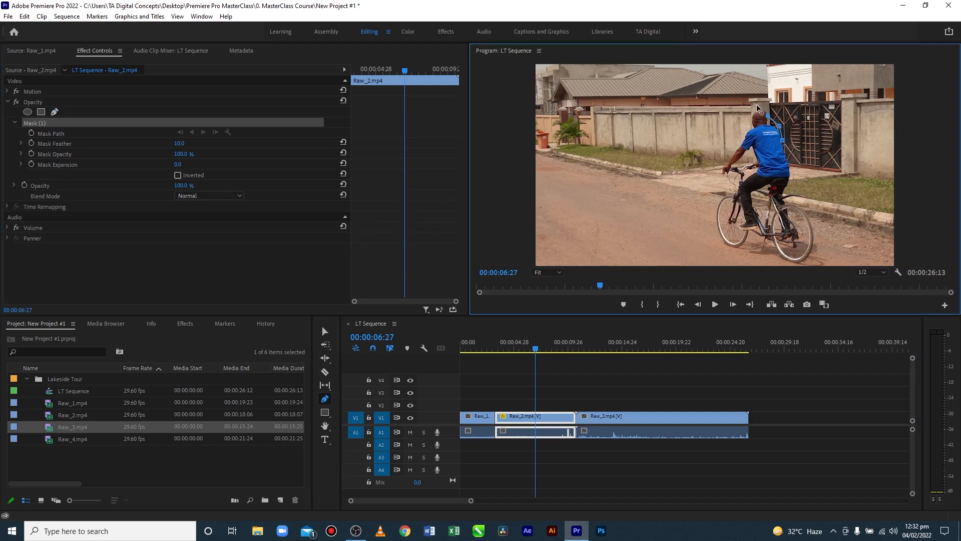
{"action": "left_click", "coordinate": [757, 106]}
{"action": "left_click", "coordinate": [744, 116]}
{"action": "left_click", "coordinate": [719, 165]}
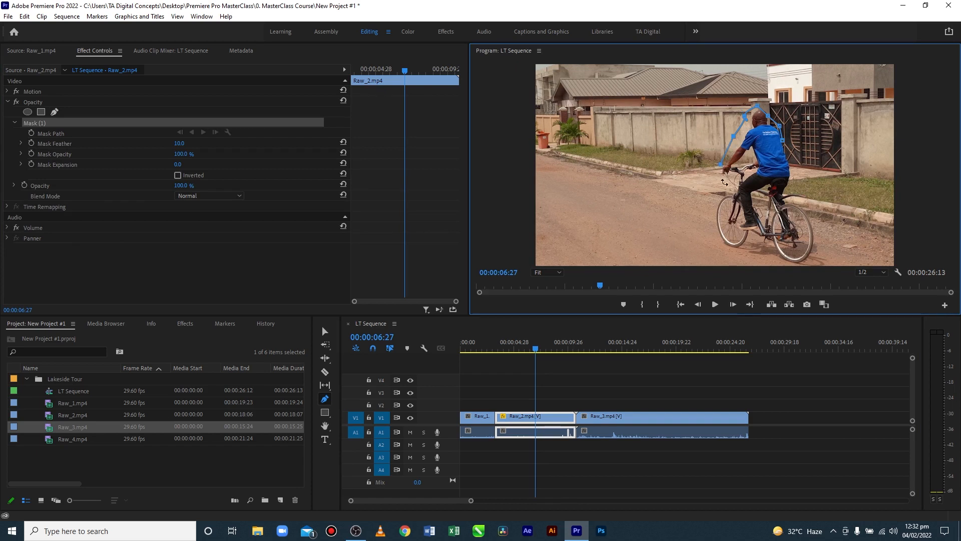
{"action": "left_click", "coordinate": [716, 198]}
{"action": "left_click", "coordinate": [718, 233]}
{"action": "left_click", "coordinate": [758, 252]}
{"action": "left_click", "coordinate": [774, 259]}
{"action": "left_click", "coordinate": [812, 260]}
{"action": "left_click", "coordinate": [812, 232]}
{"action": "left_click", "coordinate": [812, 208]}
{"action": "left_click", "coordinate": [787, 171]}
{"action": "left_click", "coordinate": [783, 142]}
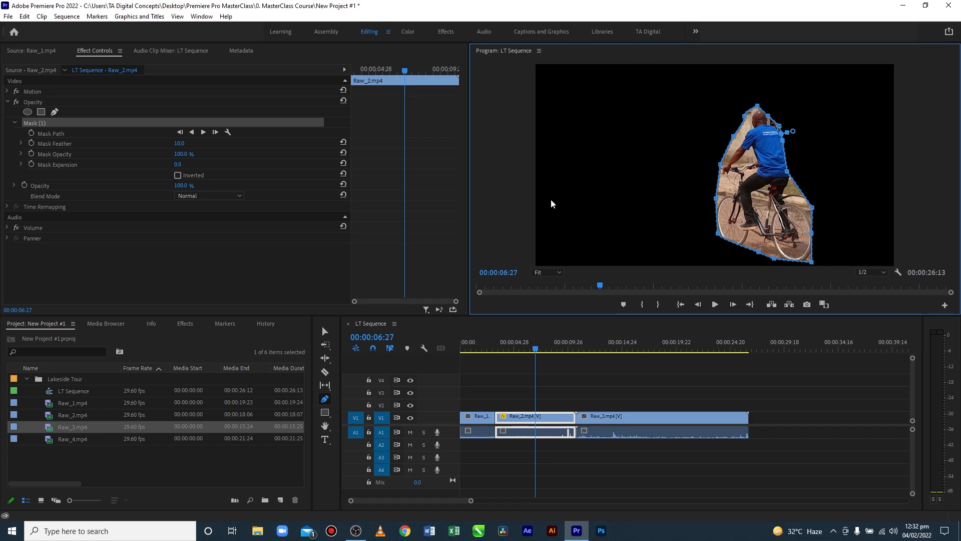
Step: Undo the closing of the opacity mask and delete the mask from the Raw_2 clip
{"action": "key", "text": "ctrl+z"}
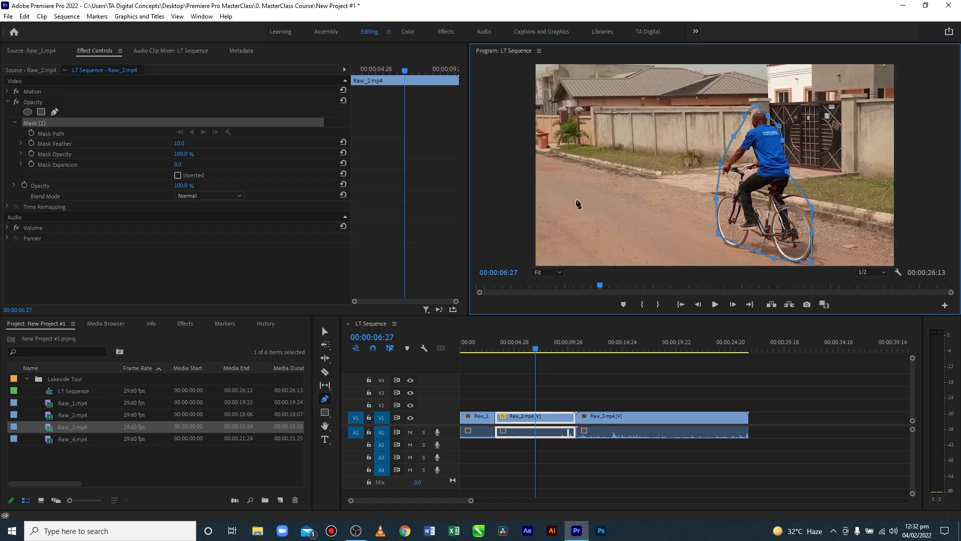
{"action": "key", "text": "v"}
{"action": "key", "text": "Delete"}
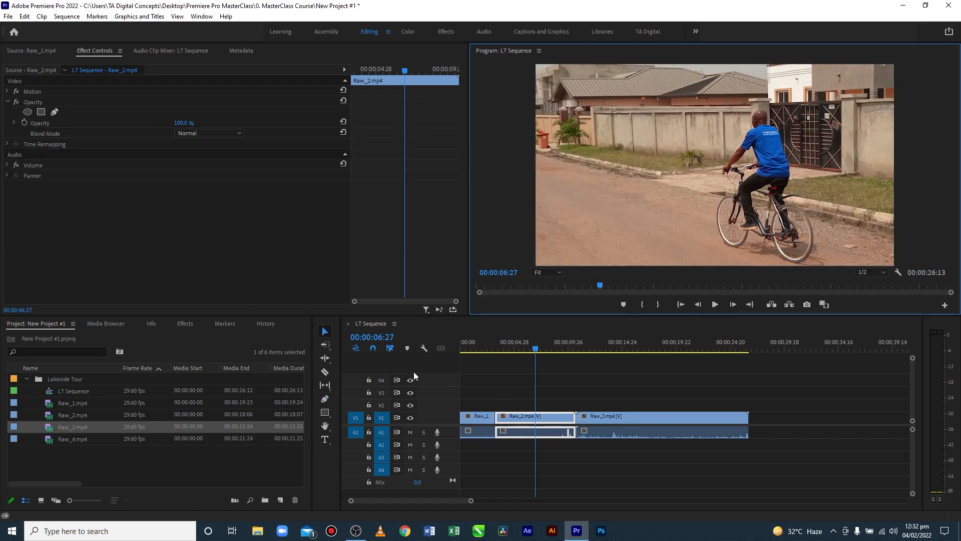
Step: Draw a rectangle shape over the wall and road in front of the cyclist with the Rectangle tool
{"action": "left_click", "coordinate": [327, 414]}
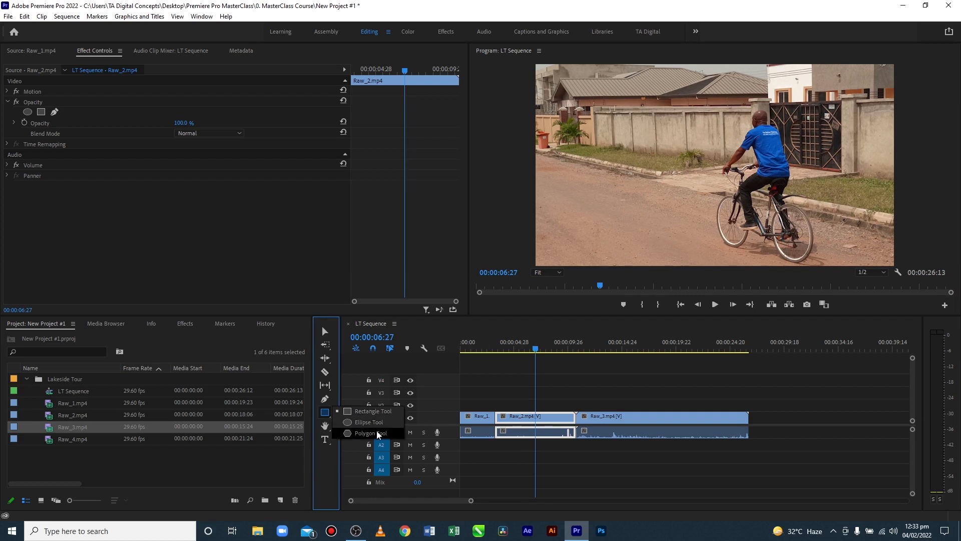
{"action": "left_click", "coordinate": [377, 414]}
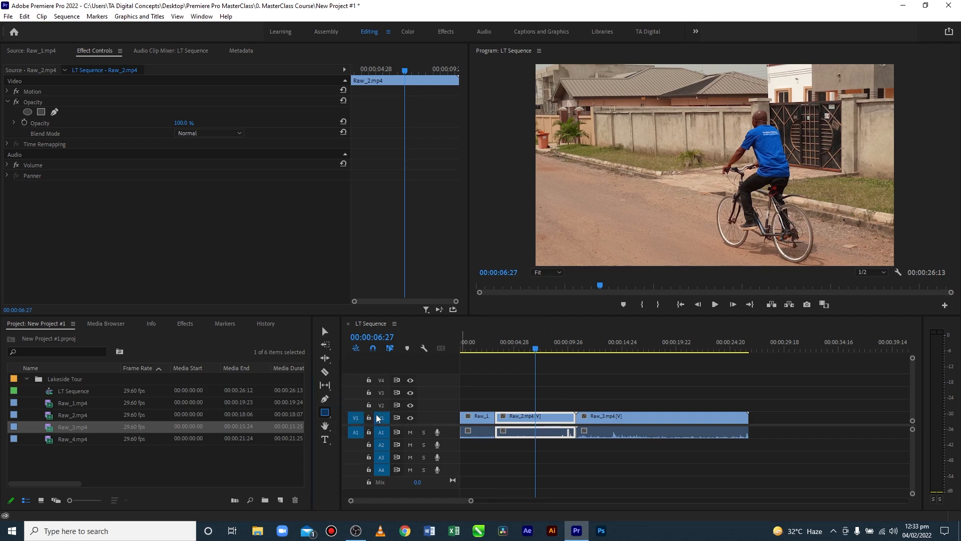
{"action": "left_click_drag", "start_coordinate": [596, 122], "coordinate": [696, 187]}
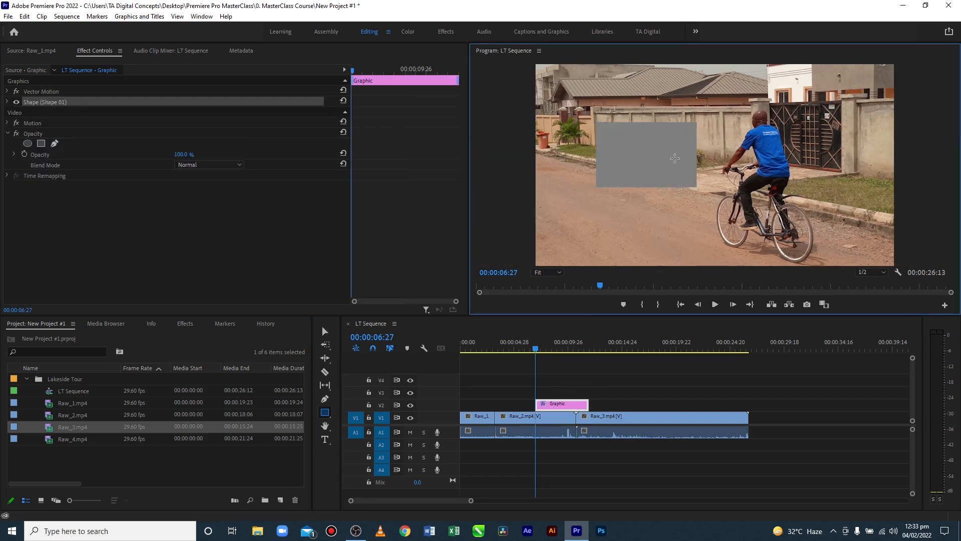
Step: Delete the rectangle graphic from video track V2
{"action": "left_click", "coordinate": [325, 412]}
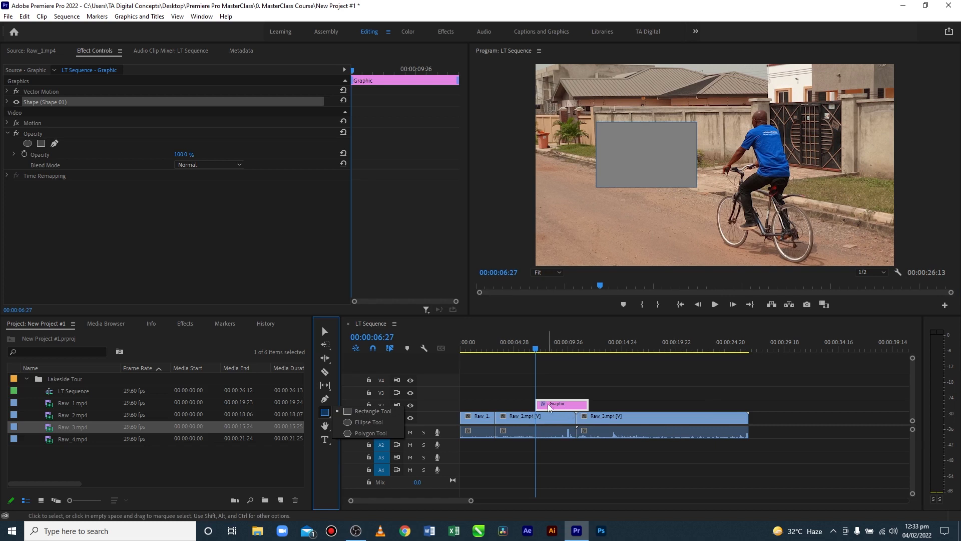
{"action": "left_click", "coordinate": [328, 332]}
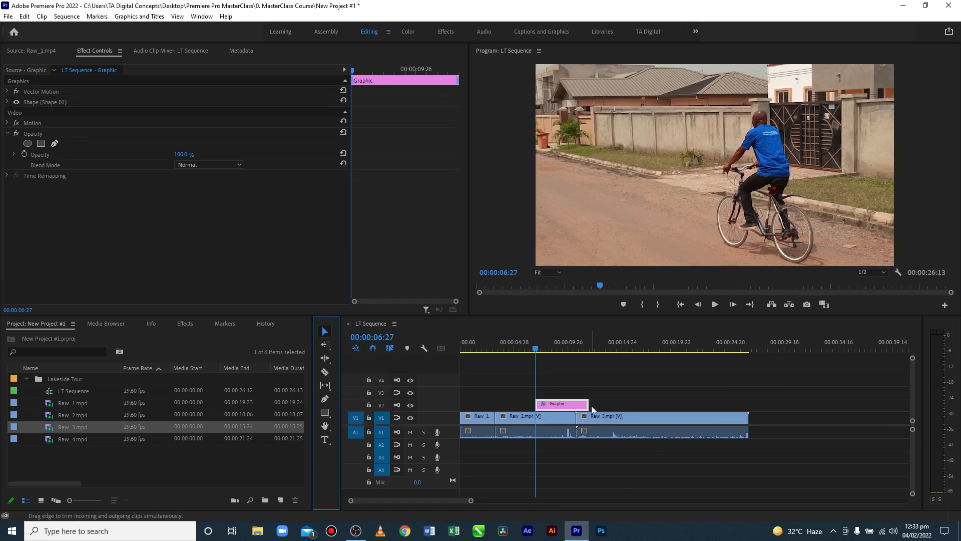
{"action": "key", "text": "Delete"}
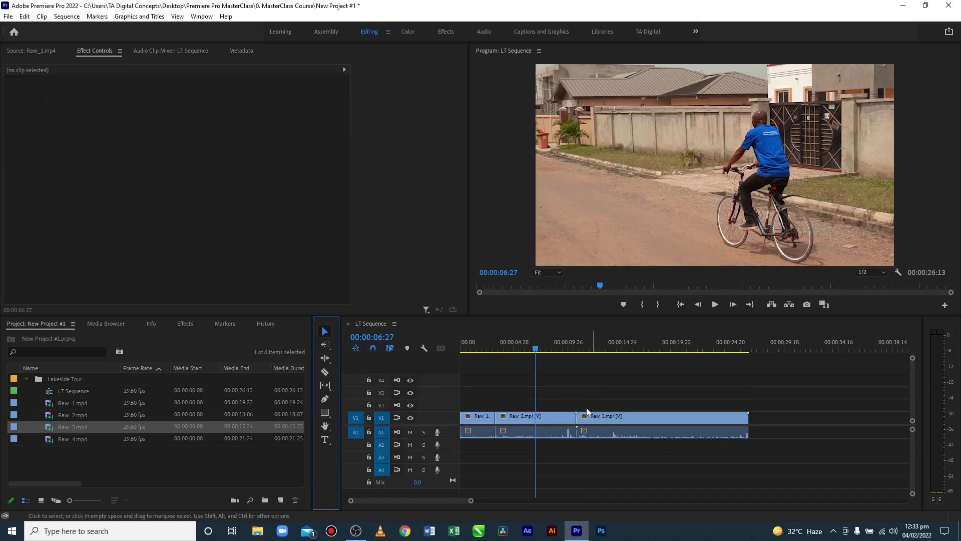
Step: Magnify the program preview to 100% and pan around the cyclist's picture with the Hand tool
{"action": "left_click", "coordinate": [324, 426]}
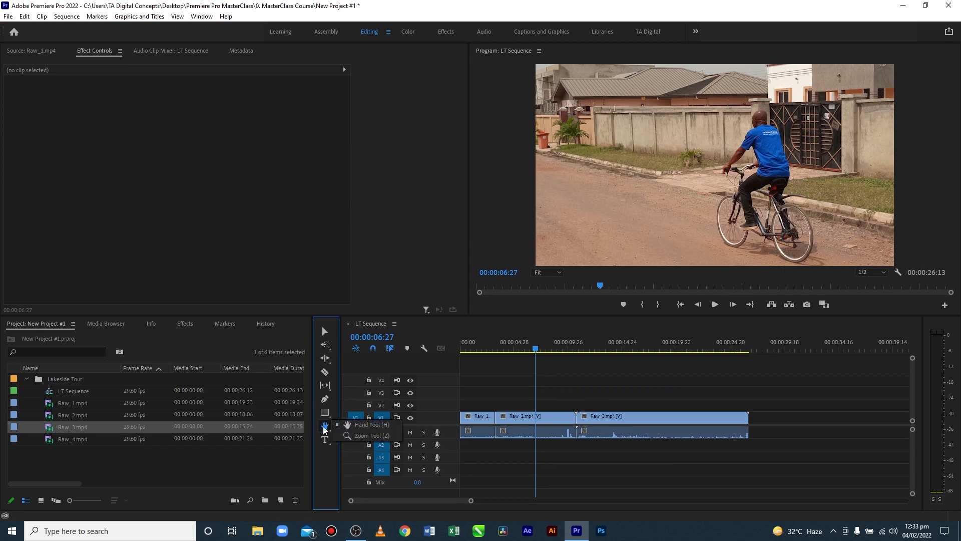
{"action": "left_click", "coordinate": [375, 422]}
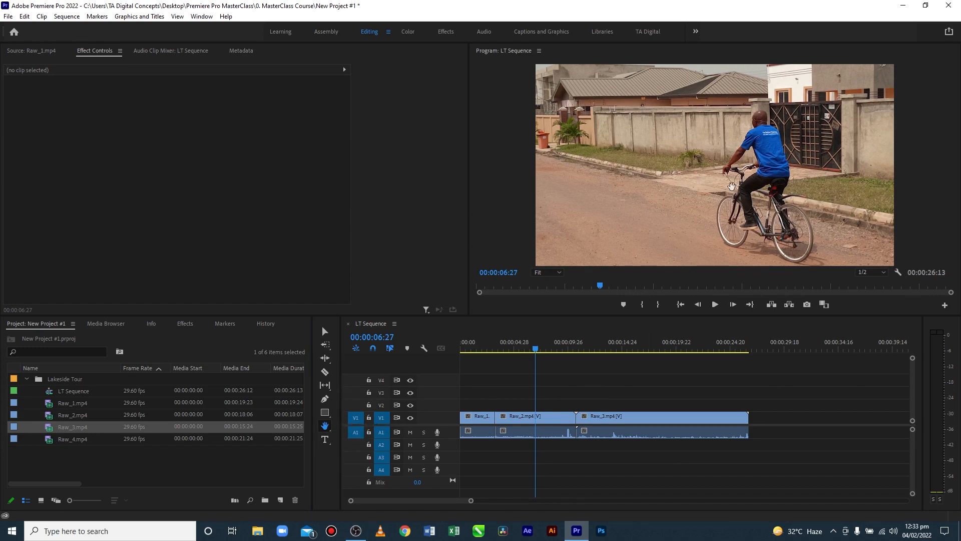
{"action": "left_click", "coordinate": [559, 273]}
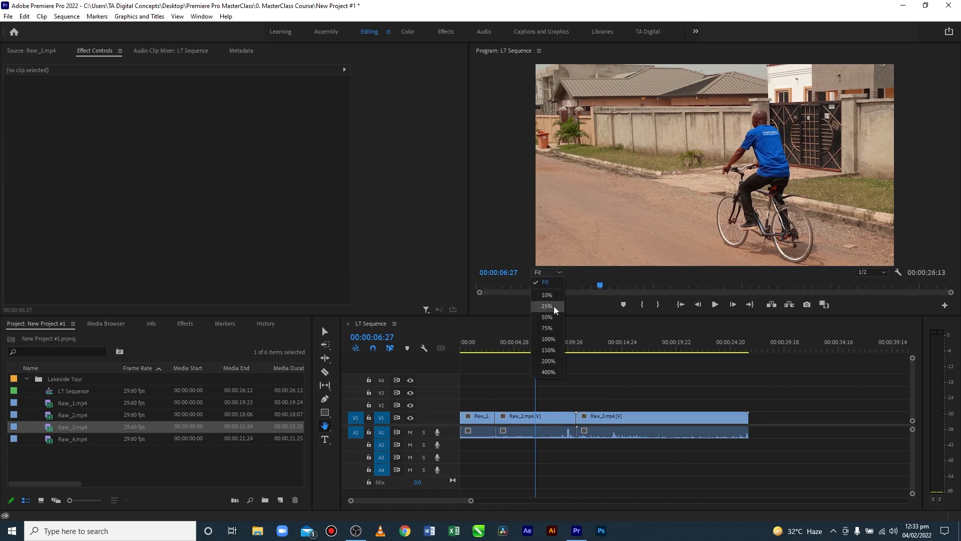
{"action": "left_click", "coordinate": [551, 335]}
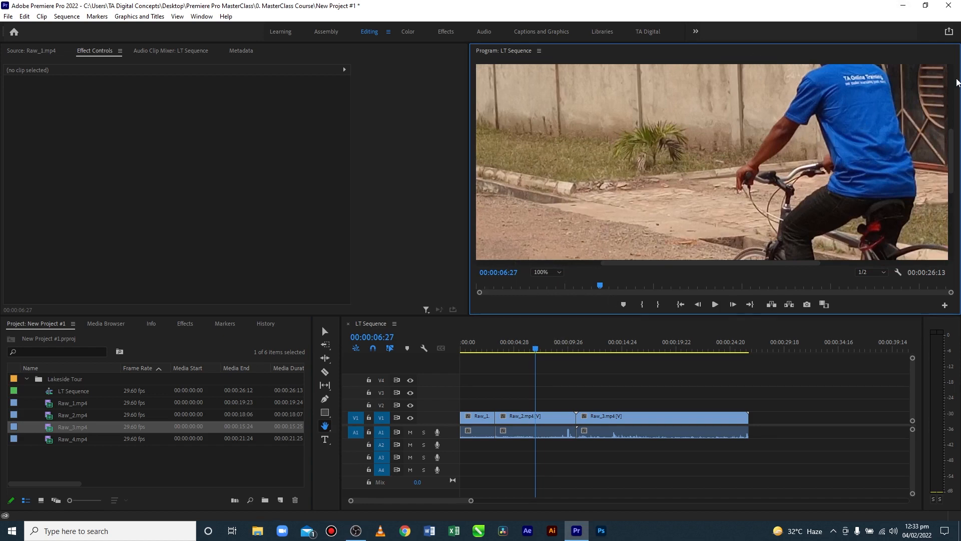
{"action": "left_click_drag", "start_coordinate": [840, 96], "coordinate": [798, 164]}
{"action": "left_click_drag", "start_coordinate": [735, 171], "coordinate": [761, 100]}
{"action": "left_click_drag", "start_coordinate": [713, 169], "coordinate": [780, 88]}
{"action": "left_click_drag", "start_coordinate": [652, 187], "coordinate": [662, 132]}
{"action": "left_click_drag", "start_coordinate": [897, 170], "coordinate": [794, 167]}
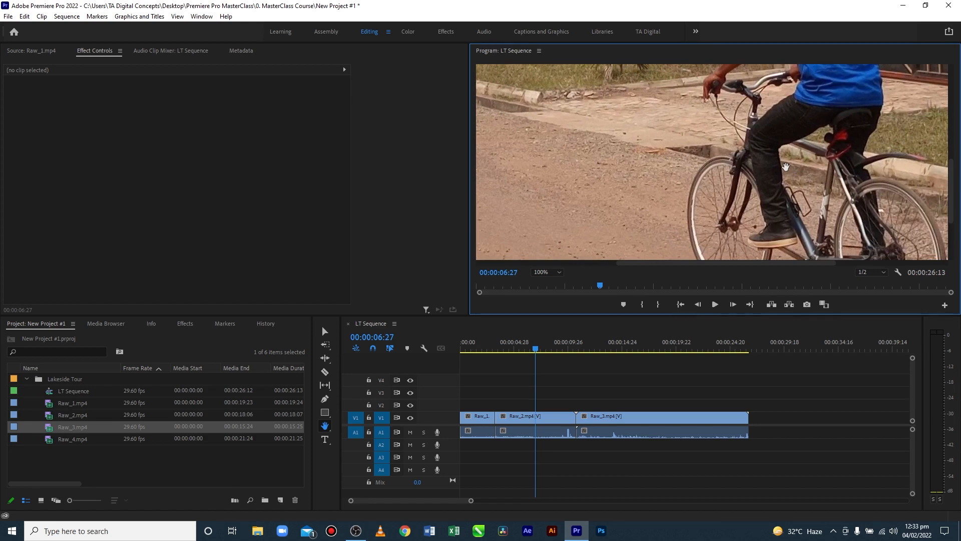
Step: Magnify the timeline around the Raw_3 clip with the Zoom tool
{"action": "left_click", "coordinate": [325, 427]}
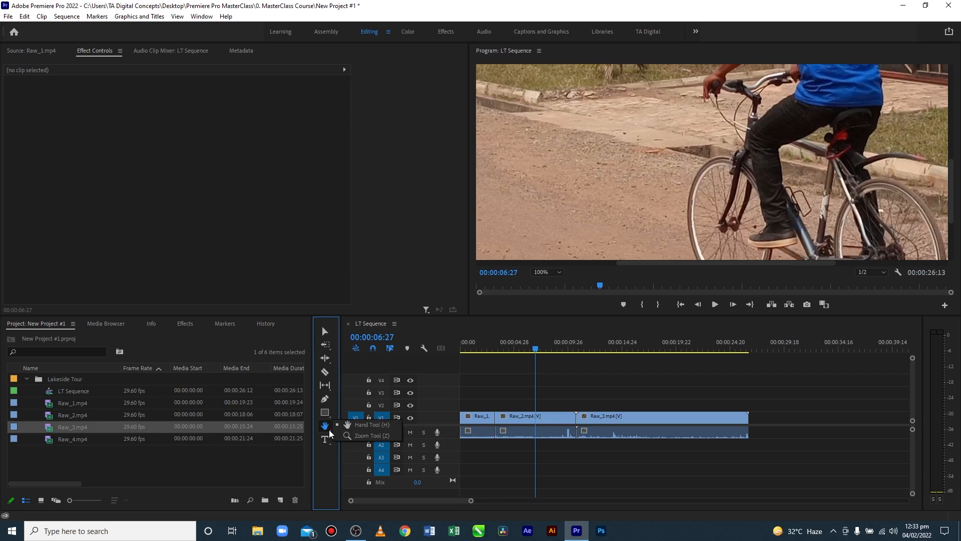
{"action": "left_click", "coordinate": [359, 433]}
{"action": "left_click", "coordinate": [665, 425]}
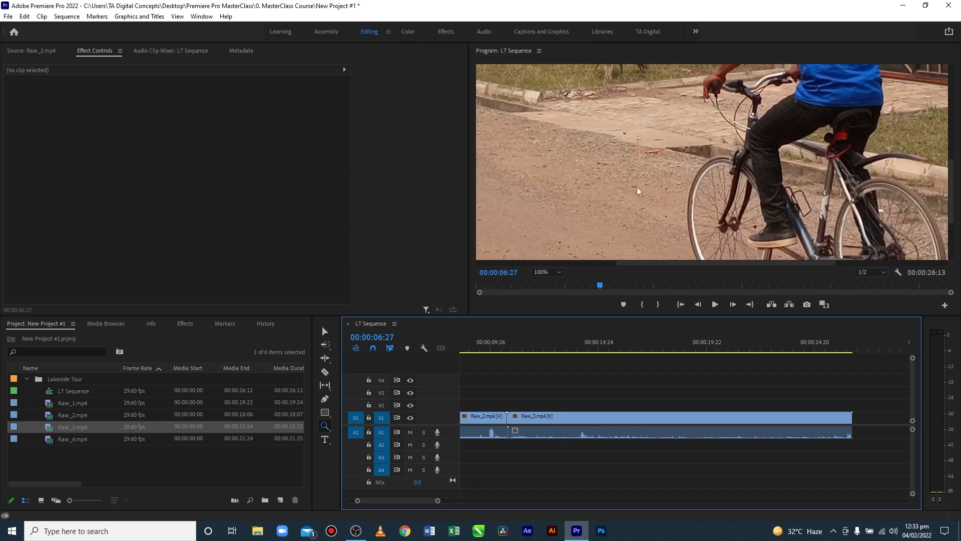
Step: Add the text "Tittle" to the video frame and move it down onto the road beside the bicycle
{"action": "left_click", "coordinate": [325, 439]}
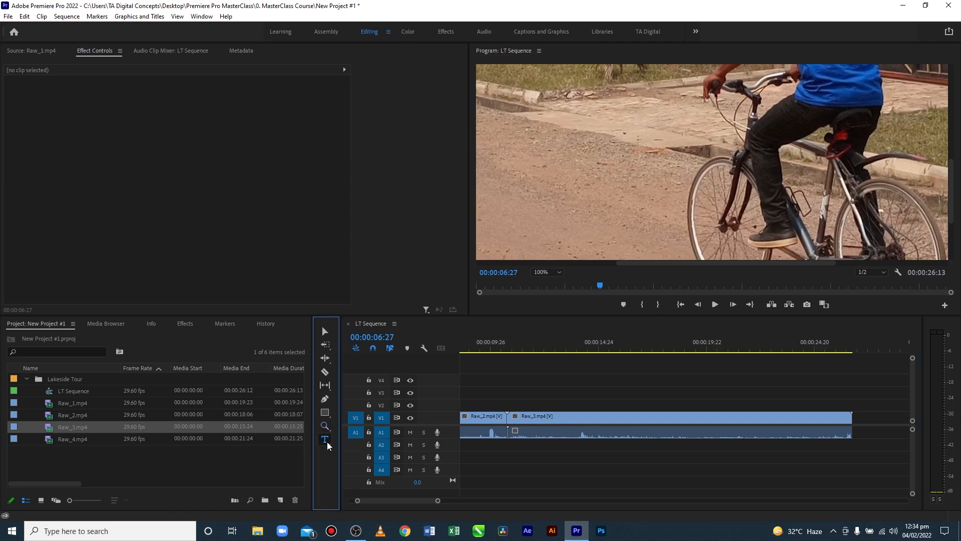
{"action": "left_click", "coordinate": [509, 110]}
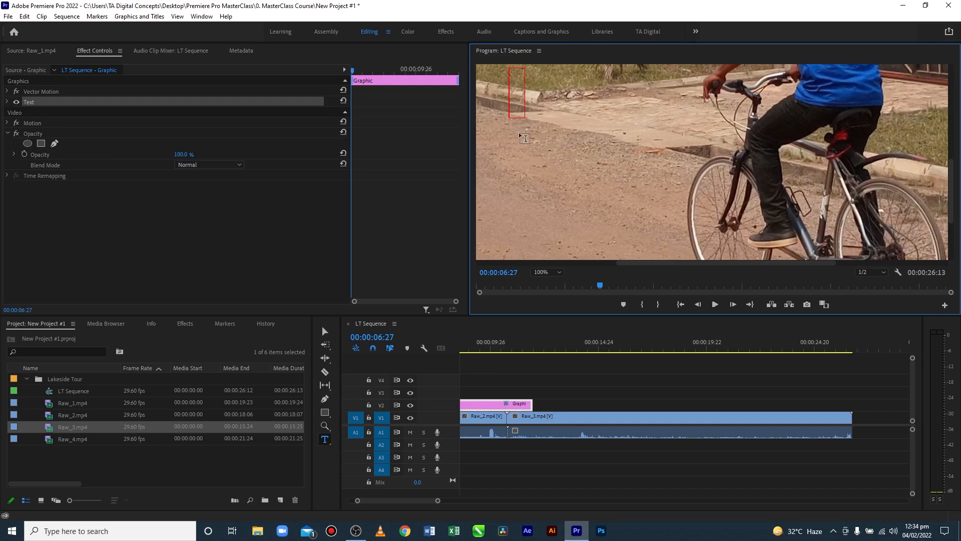
{"action": "type", "text": "Title"}
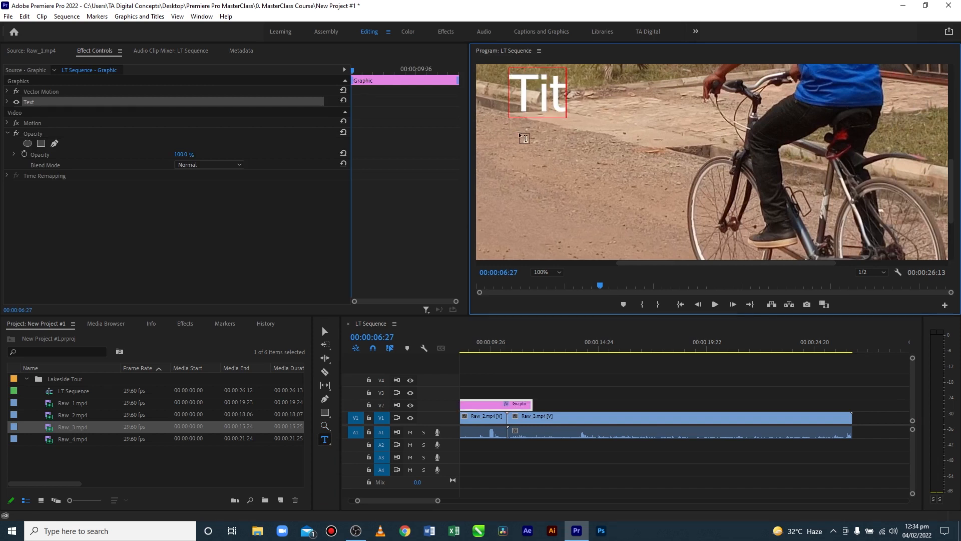
{"action": "key", "text": "BackSpace"}
{"action": "key", "text": "BackSpace"}
{"action": "type", "text": "tle"}
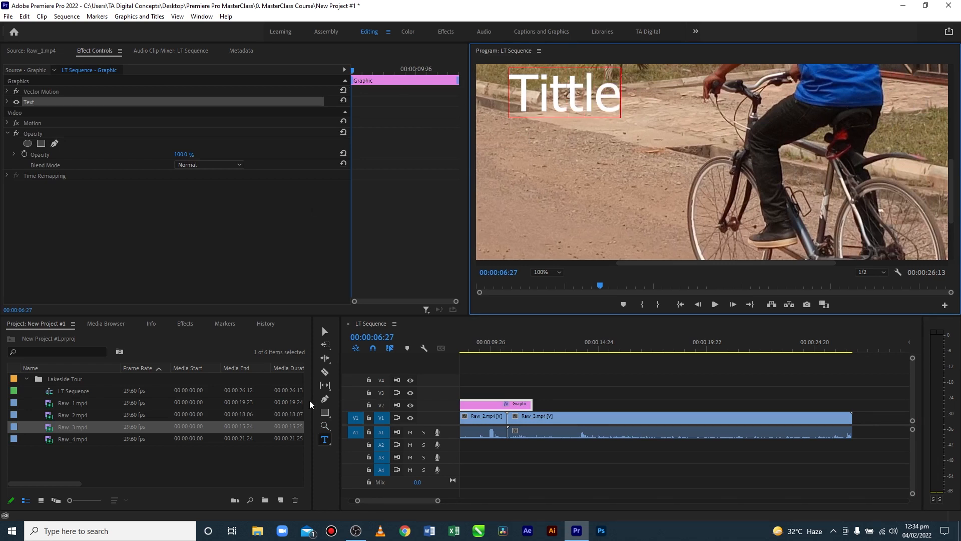
{"action": "left_click", "coordinate": [324, 332]}
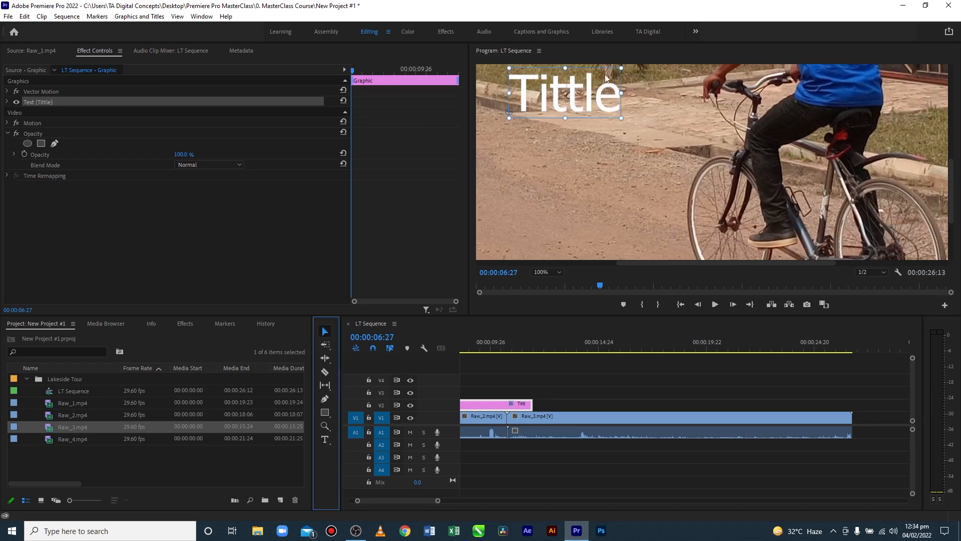
{"action": "left_click_drag", "start_coordinate": [576, 89], "coordinate": [575, 172]}
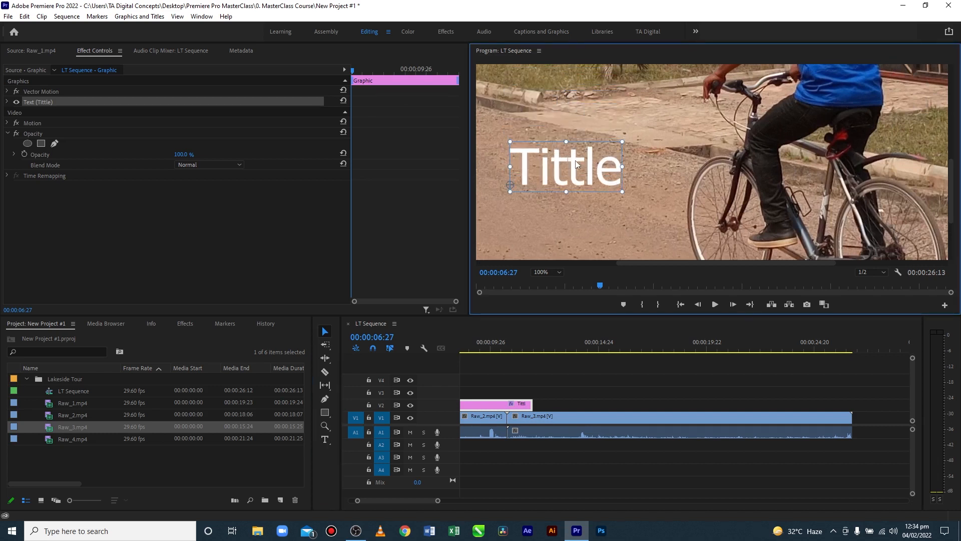
Step: In the Captions and Graphics workspace, move the title slightly lower and try aligning it to the frame's vertical centre and top
{"action": "left_click", "coordinate": [547, 31]}
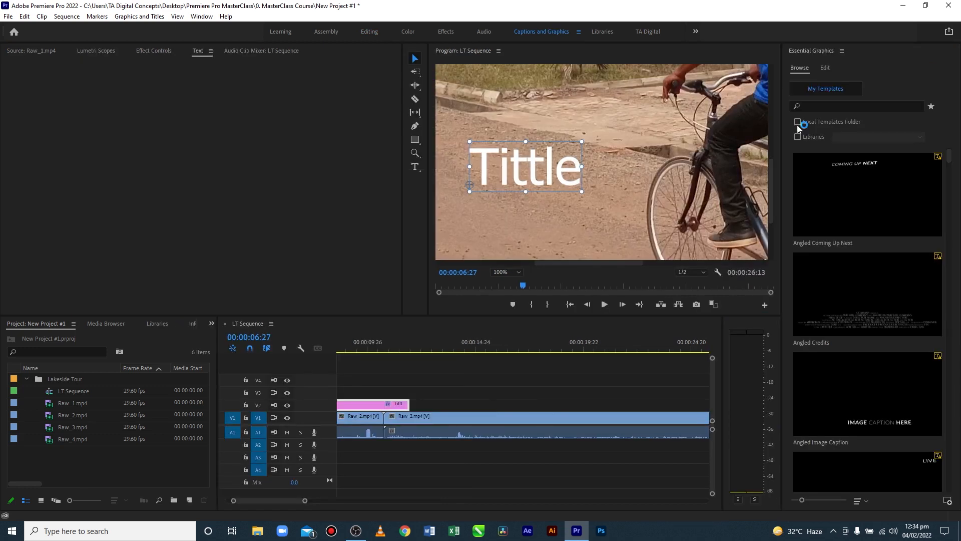
{"action": "left_click", "coordinate": [830, 69]}
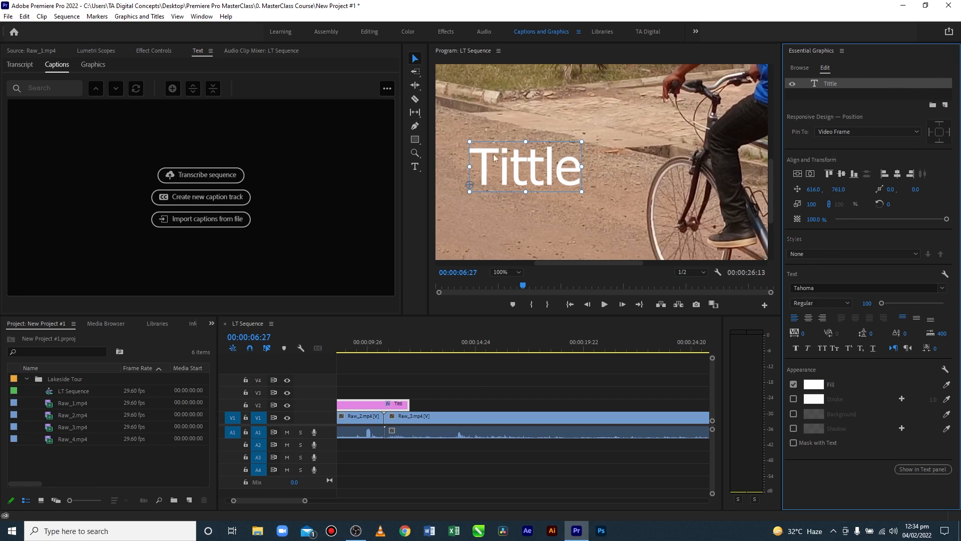
{"action": "left_click_drag", "start_coordinate": [518, 171], "coordinate": [516, 185]}
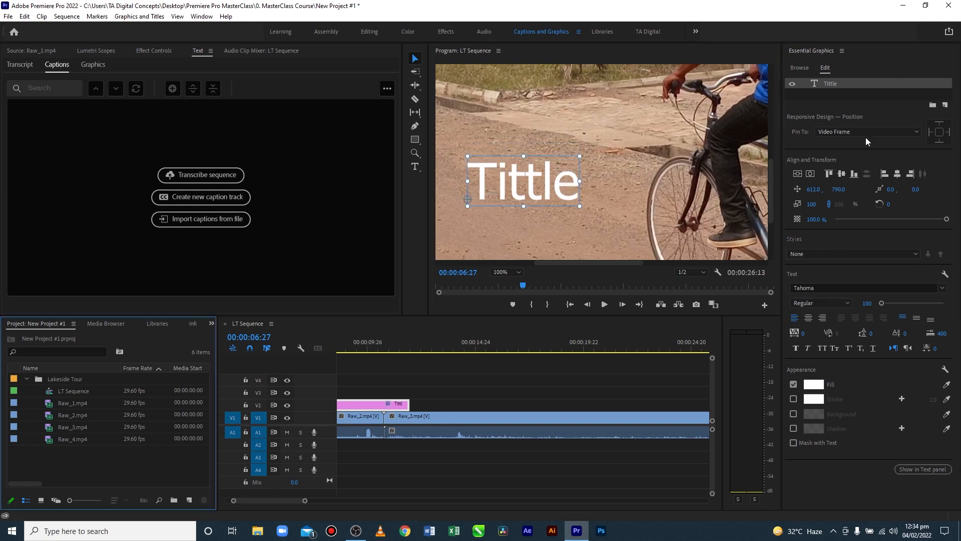
{"action": "left_click", "coordinate": [841, 174]}
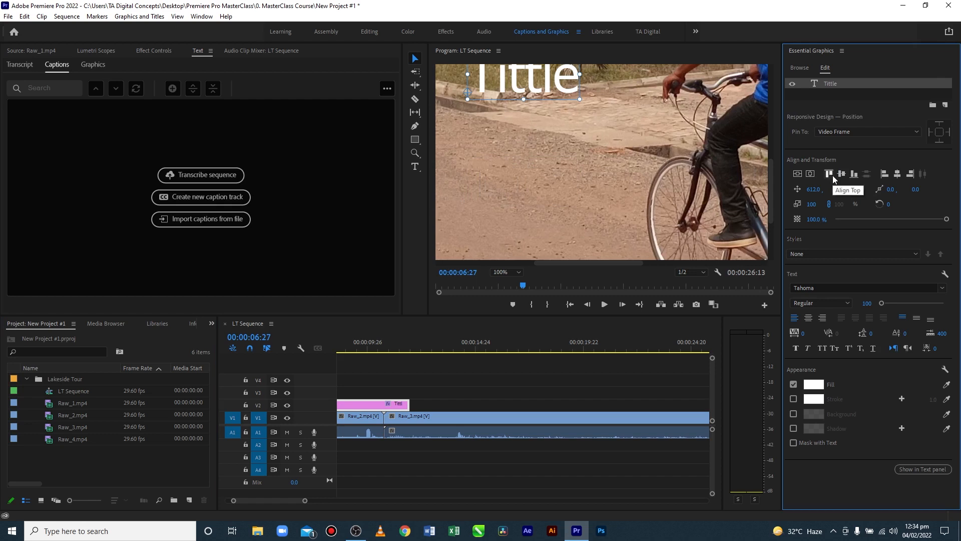
{"action": "left_click", "coordinate": [833, 175]}
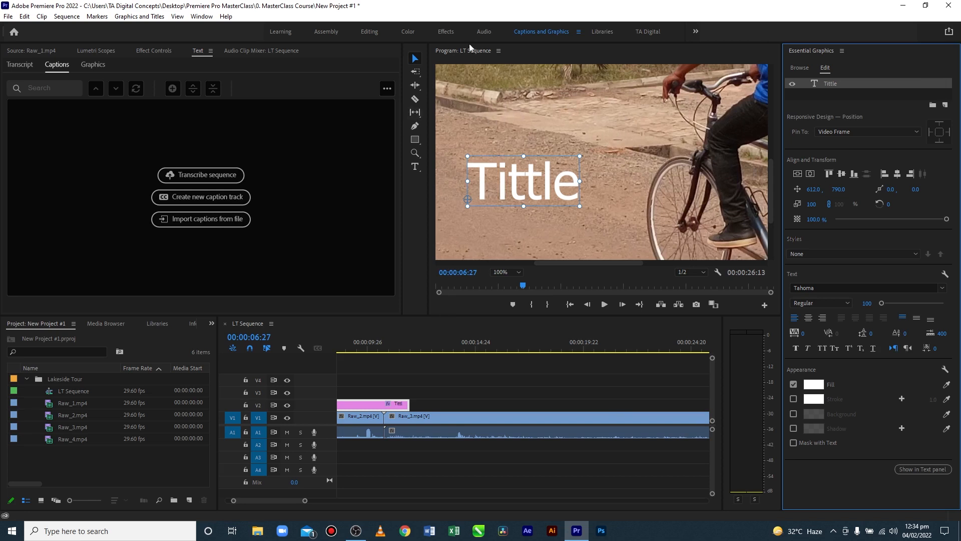
Step: Return to the Editing workspace and delete the "Tittle" text along with its graphic clip on video track V2
{"action": "left_click", "coordinate": [454, 31]}
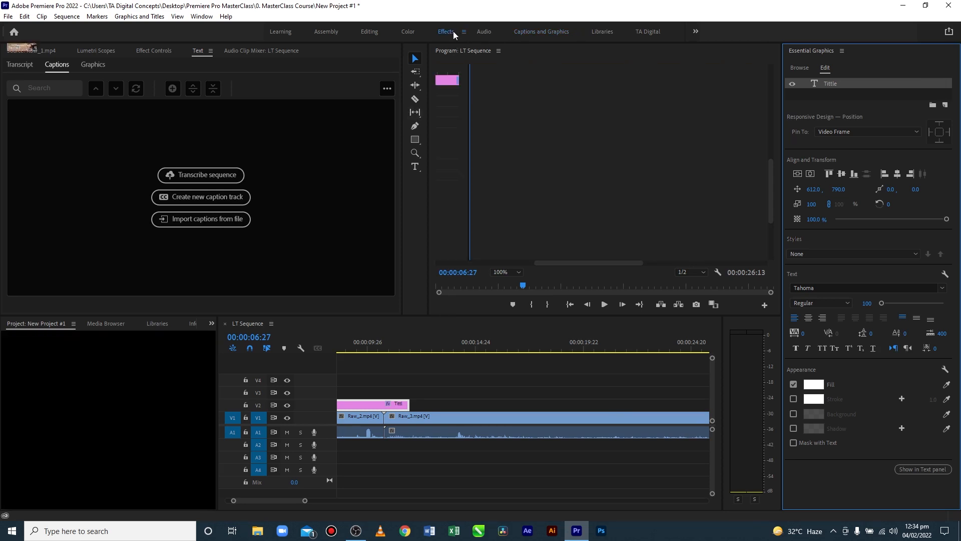
{"action": "left_click", "coordinate": [372, 31]}
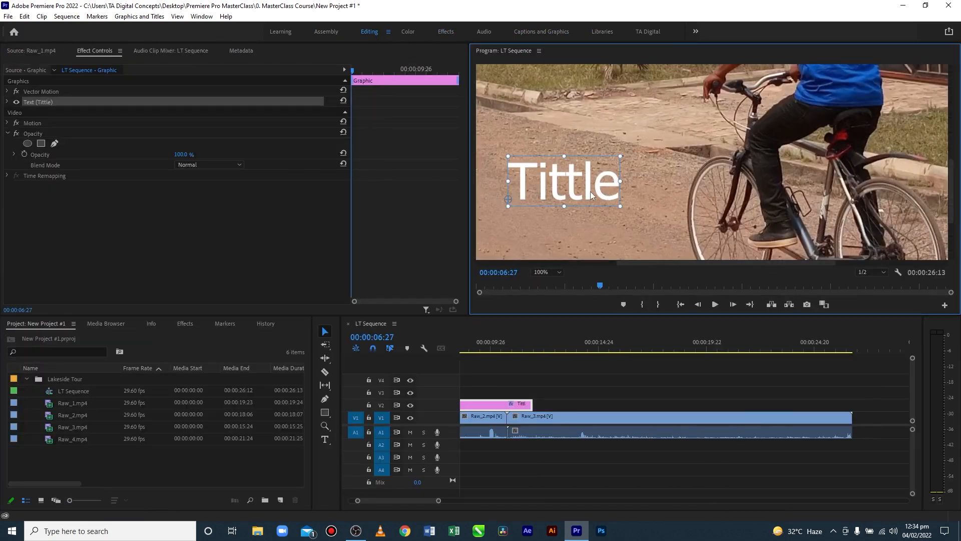
{"action": "key", "text": "Delete"}
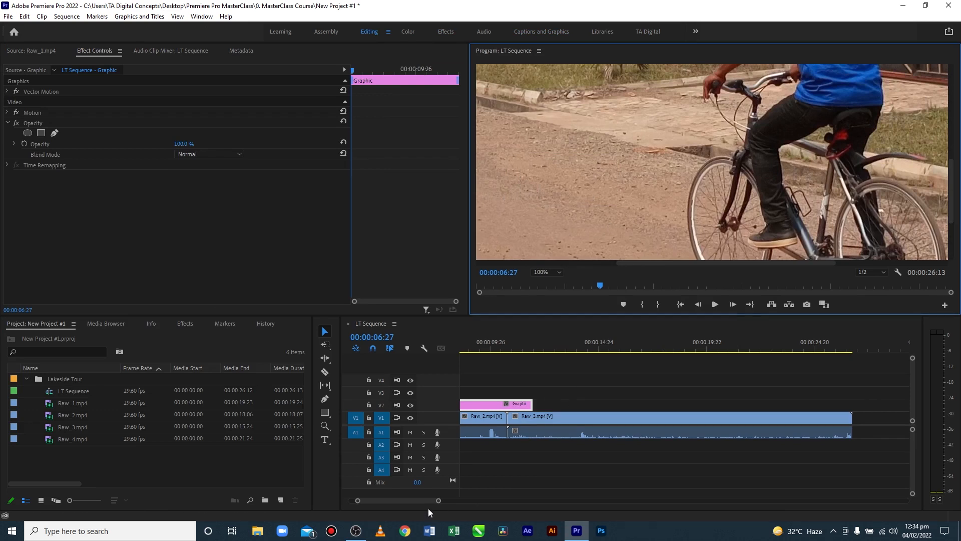
{"action": "left_click_drag", "start_coordinate": [412, 503], "coordinate": [383, 501]}
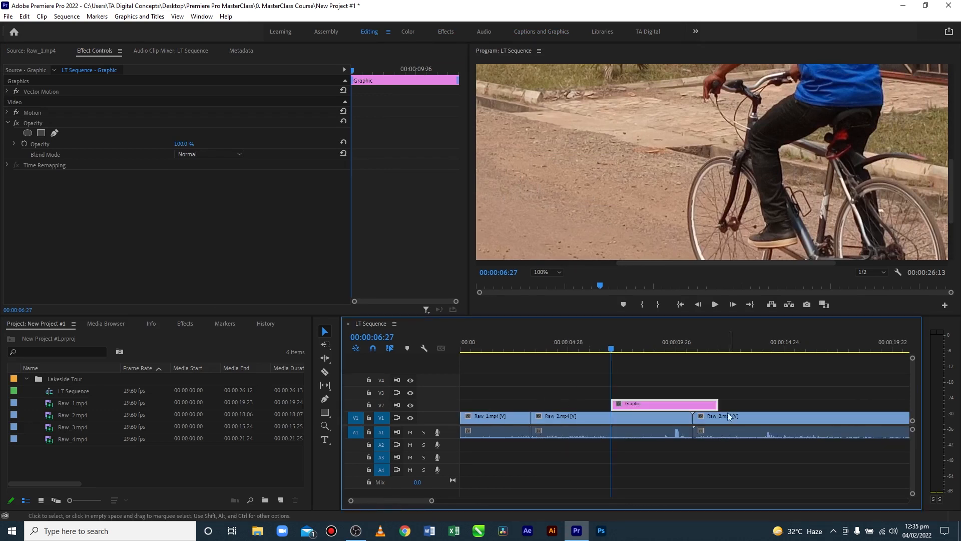
{"action": "key", "text": "Delete"}
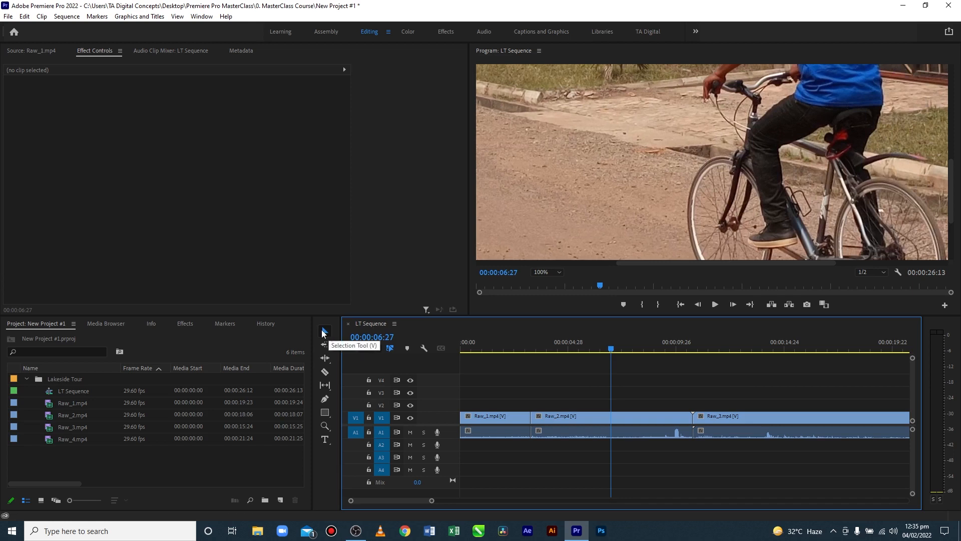
{"action": "left_click", "coordinate": [329, 413]}
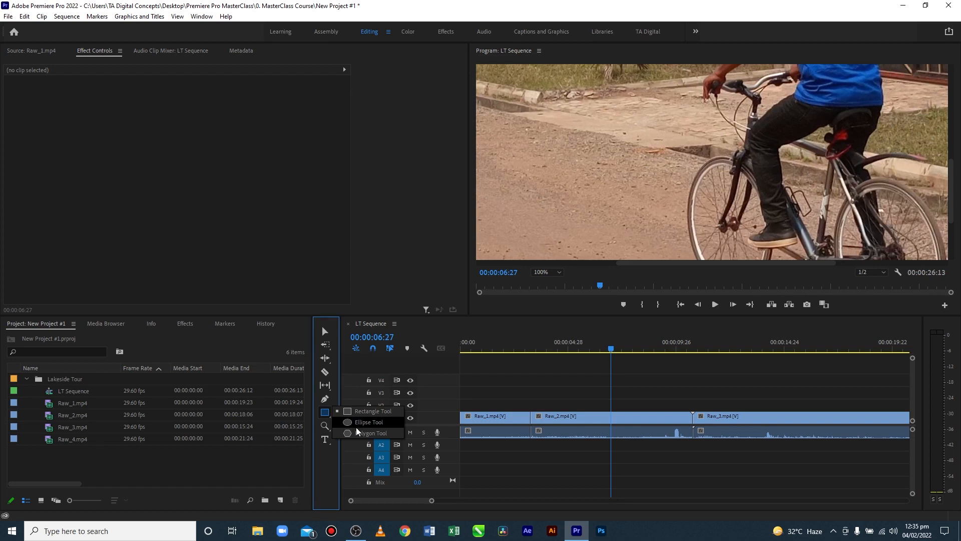
{"action": "left_click", "coordinate": [328, 416]}
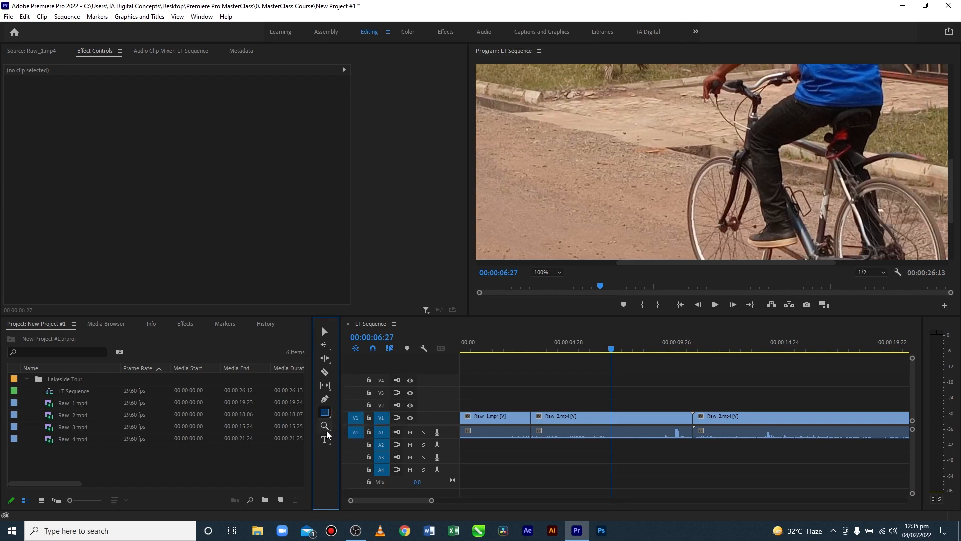
{"action": "left_click", "coordinate": [329, 431]}
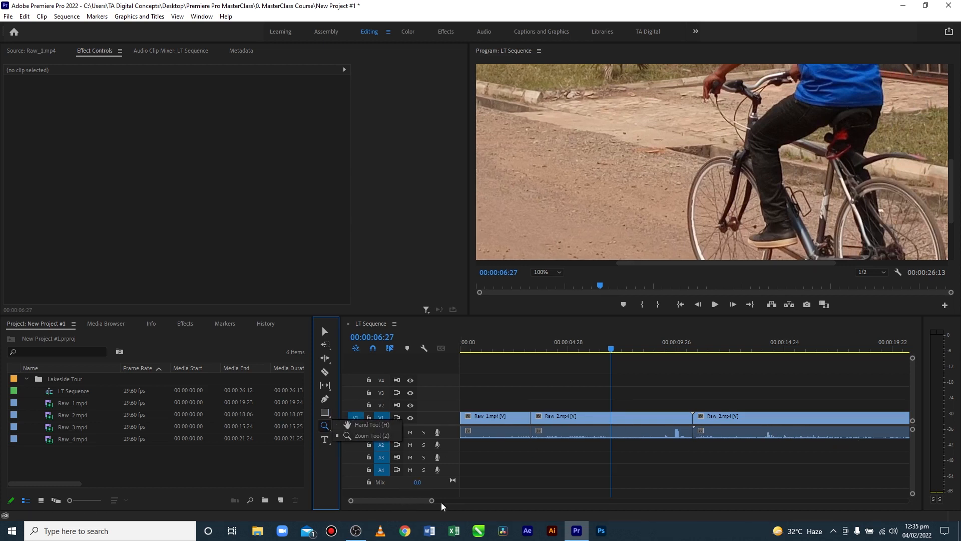
Step: Zoom out the timeline to show the whole sequence and pan the magnified preview around the cyclist with the Hand tool
{"action": "left_click_drag", "start_coordinate": [432, 500], "coordinate": [464, 503]}
{"action": "left_click", "coordinate": [326, 425]}
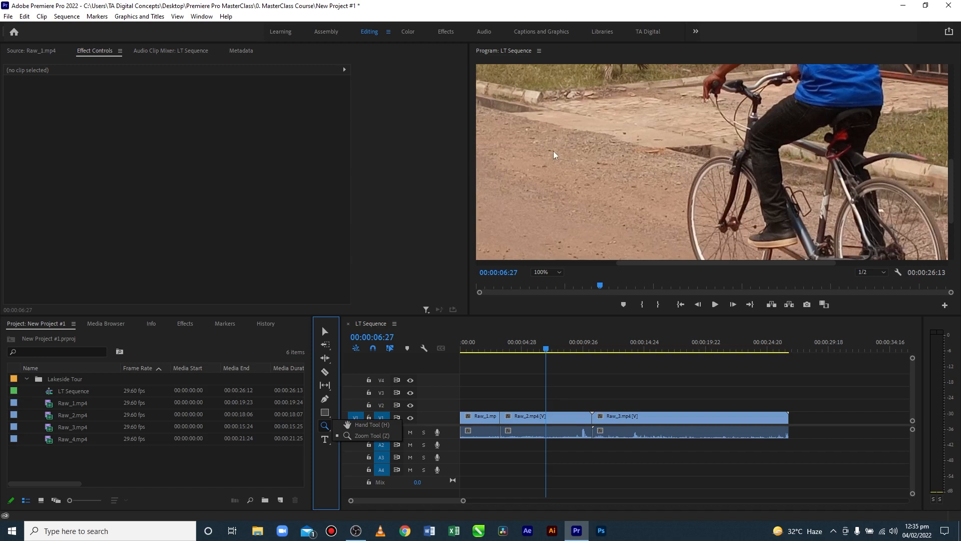
{"action": "left_click", "coordinate": [346, 428]}
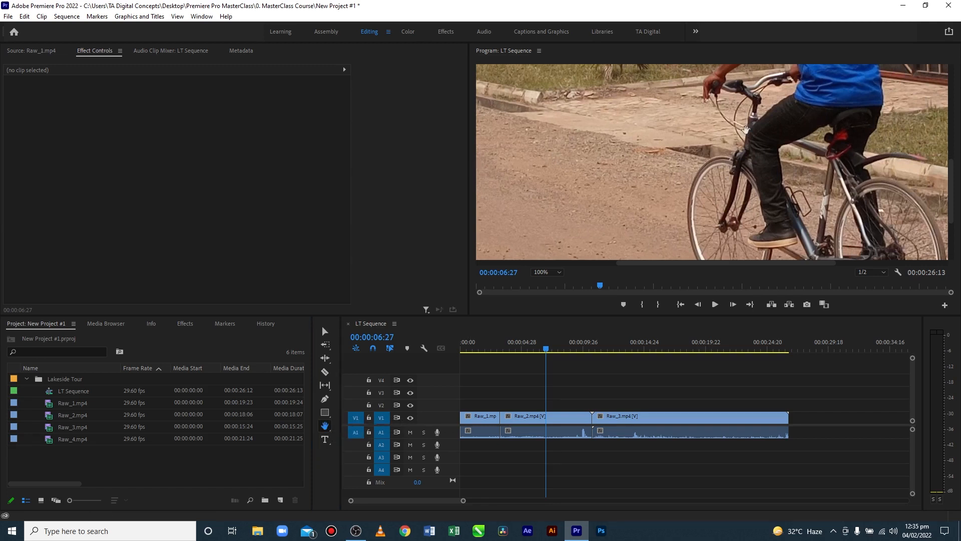
{"action": "left_click_drag", "start_coordinate": [754, 129], "coordinate": [715, 155]}
{"action": "left_click_drag", "start_coordinate": [761, 132], "coordinate": [762, 147]}
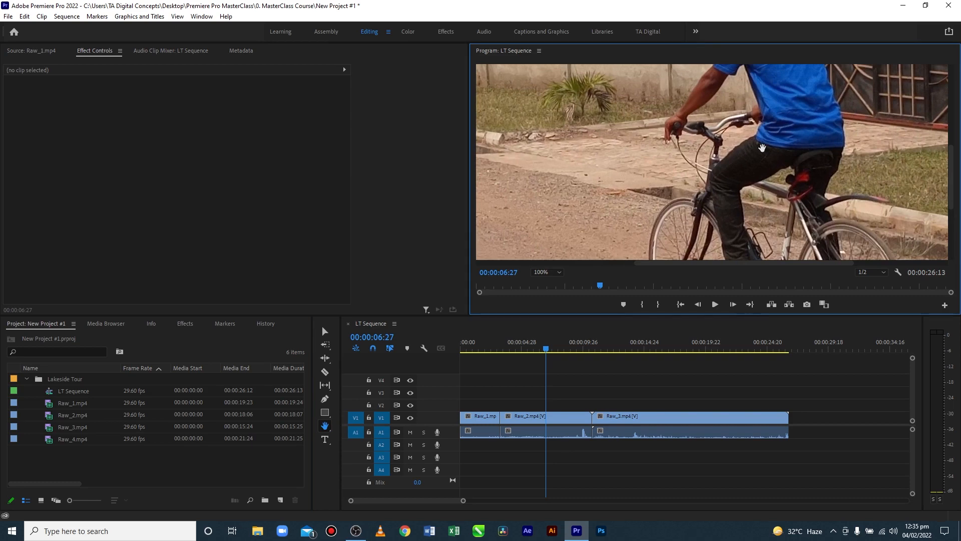
Step: Set the program preview's zoom level to Fit and switch back to the Selection tool
{"action": "left_click", "coordinate": [553, 274]}
{"action": "left_click", "coordinate": [545, 282]}
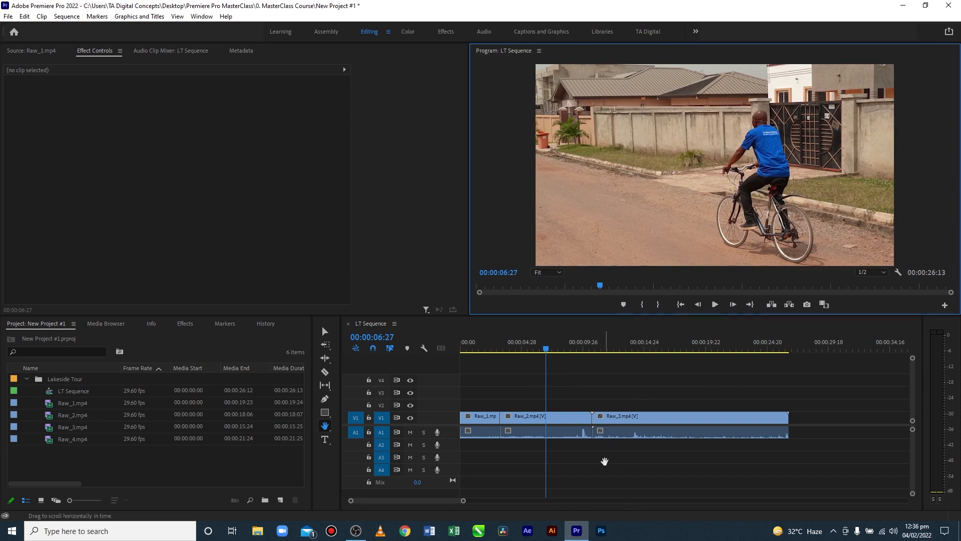
{"action": "left_click", "coordinate": [324, 331]}
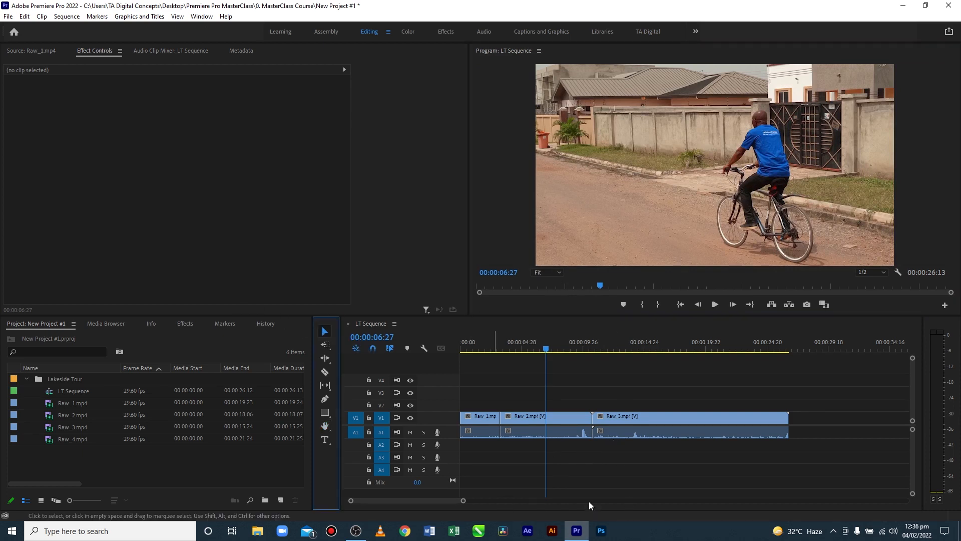